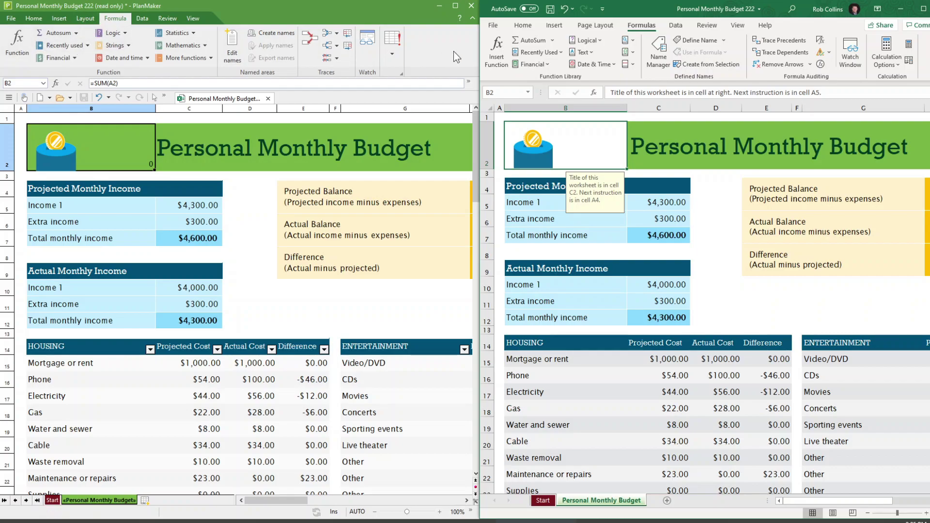
Compare PlanMaker's and Excel's Financial formula lists, then open PlanMaker's More functions list.
{"action": "left_click", "coordinate": [73, 58]}
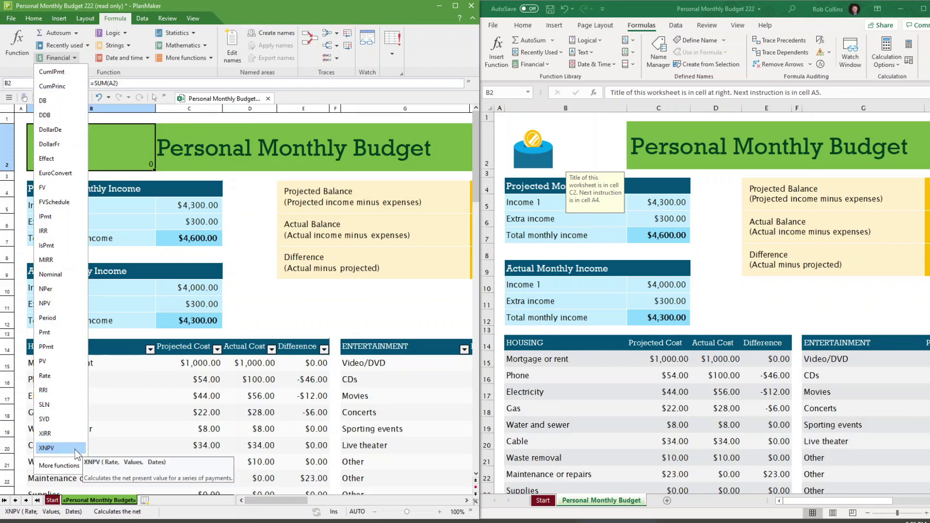
{"action": "left_click", "coordinate": [535, 60]}
{"action": "left_click", "coordinate": [535, 66]}
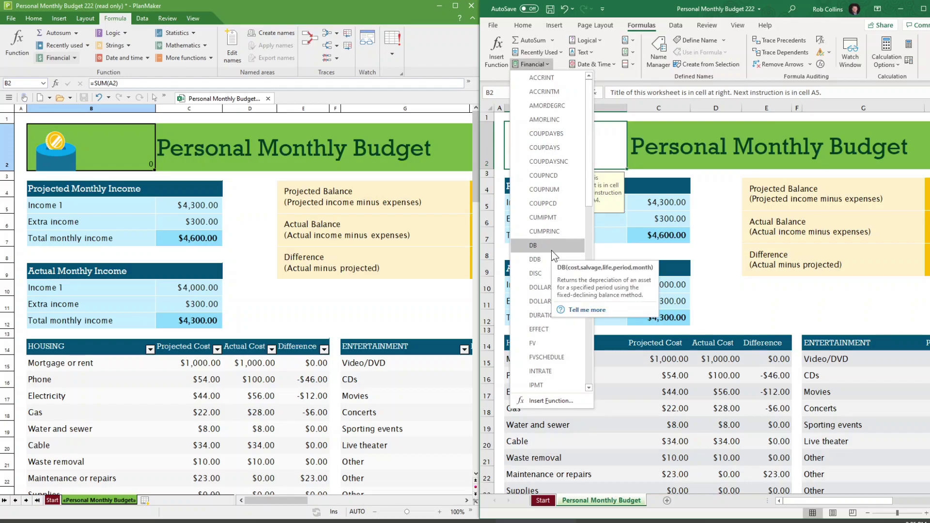
{"action": "scroll", "coordinate": [554, 255], "scroll_direction": "down", "scroll_amount": 10}
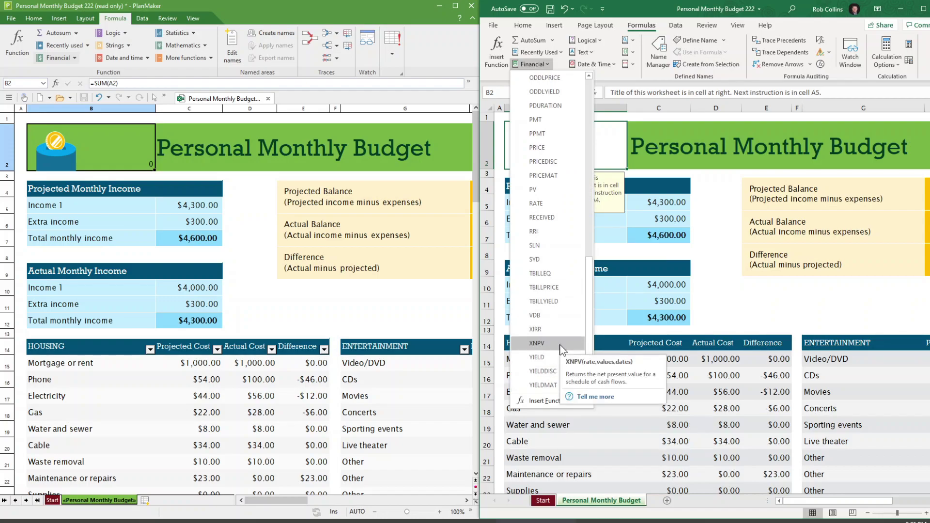
{"action": "left_click", "coordinate": [65, 60]}
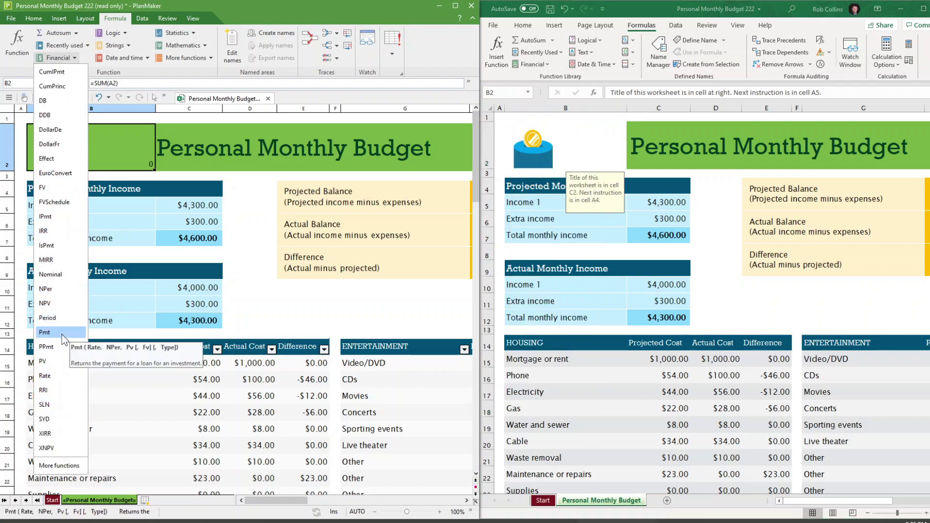
{"action": "left_click", "coordinate": [65, 467]}
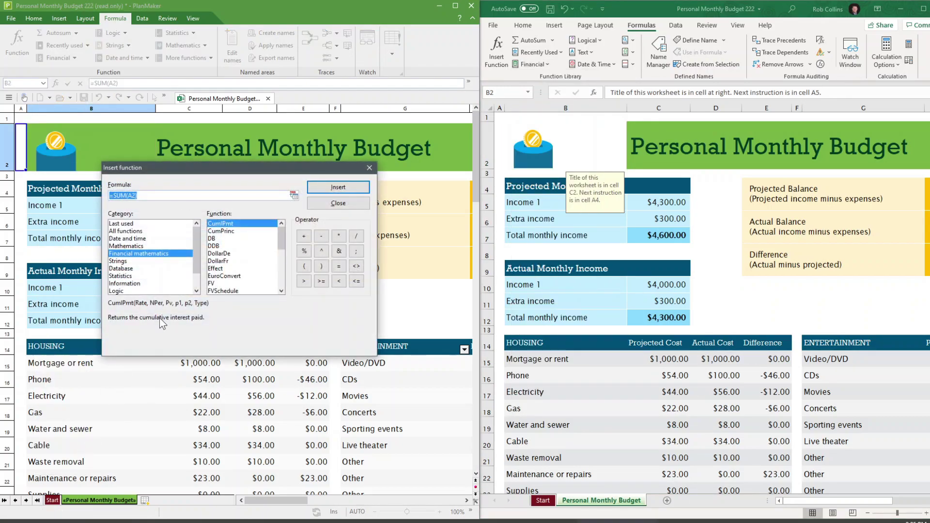
Browse the financial functions, close Insert function without adding one, and return focus to Excel.
{"action": "scroll", "coordinate": [251, 251], "scroll_direction": "down", "scroll_amount": 4}
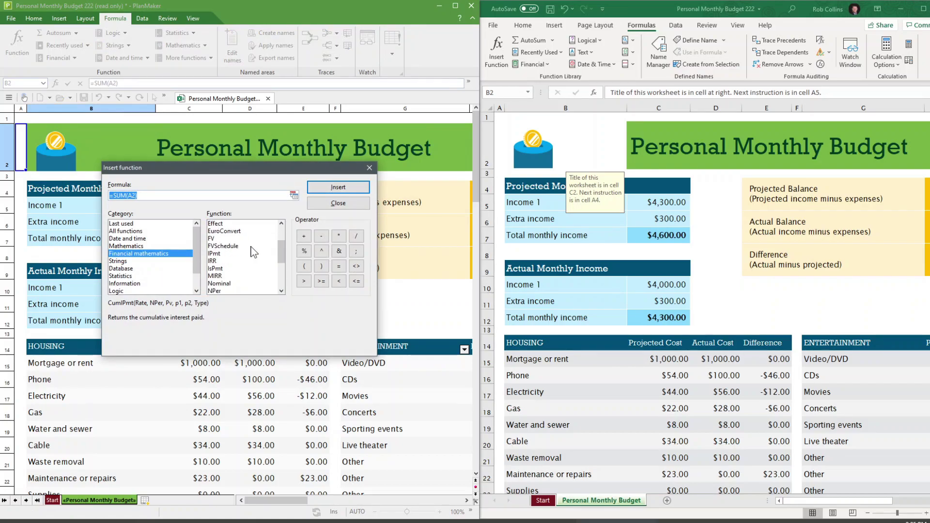
{"action": "scroll", "coordinate": [252, 251], "scroll_direction": "down", "scroll_amount": 2}
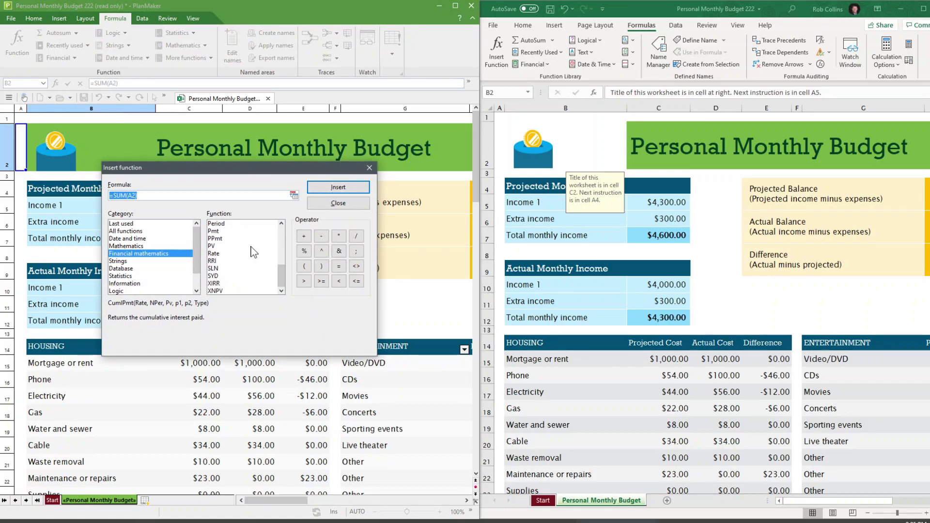
{"action": "scroll", "coordinate": [252, 251], "scroll_direction": "up", "scroll_amount": 6}
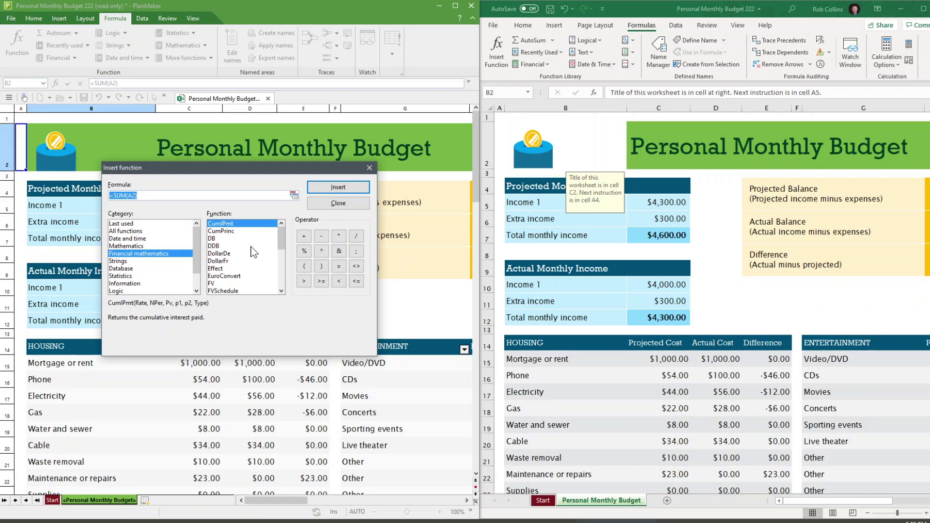
{"action": "left_click", "coordinate": [339, 203]}
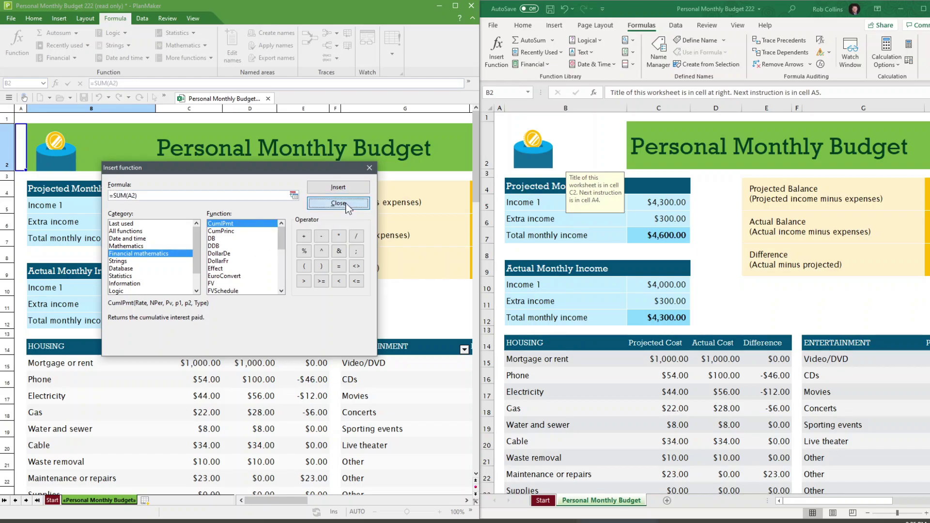
{"action": "left_click", "coordinate": [593, 78]}
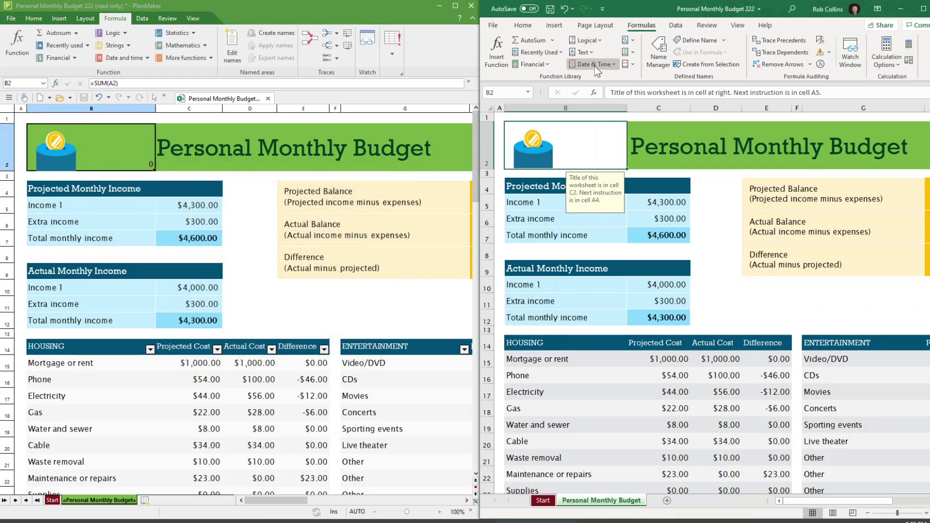
Compare Excel's and PlanMaker's Date and time function lists, then show PlanMaker's Insert commands.
{"action": "left_click", "coordinate": [612, 64]}
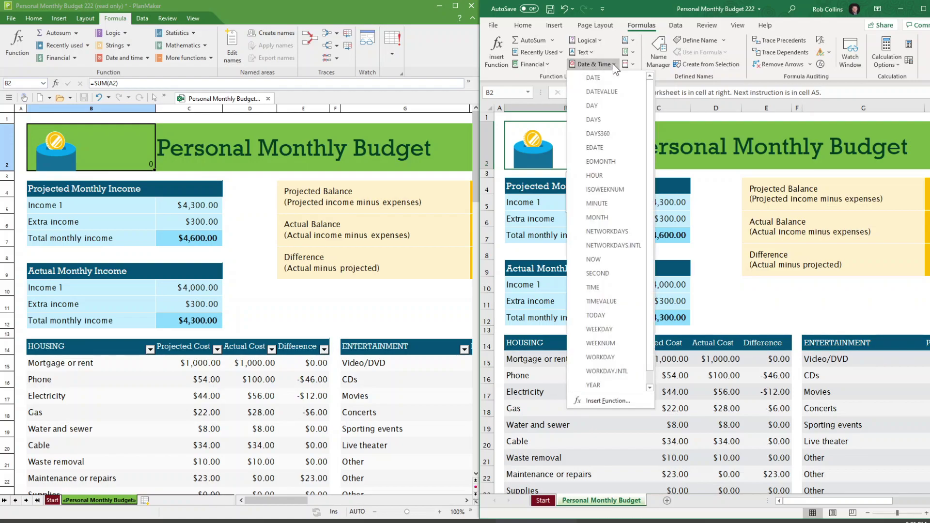
{"action": "left_click", "coordinate": [137, 58]}
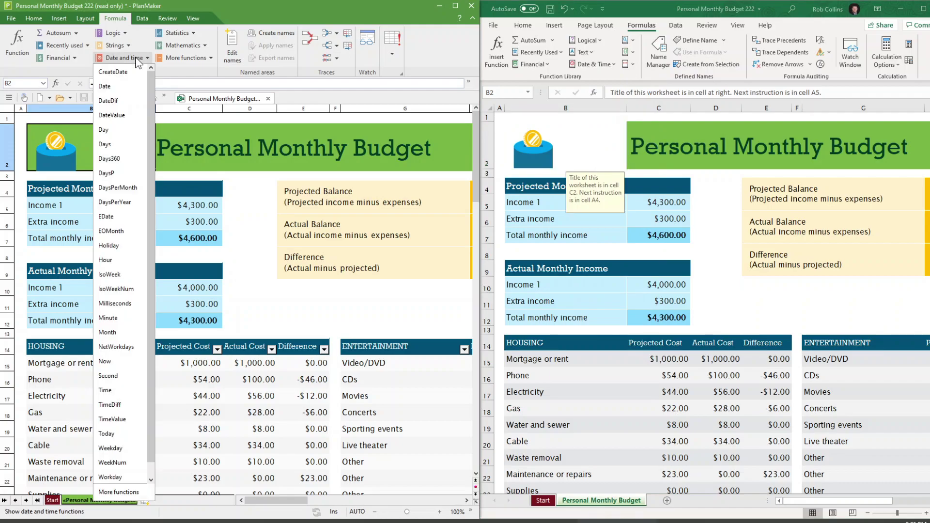
{"action": "scroll", "coordinate": [130, 83], "scroll_direction": "down", "scroll_amount": 1}
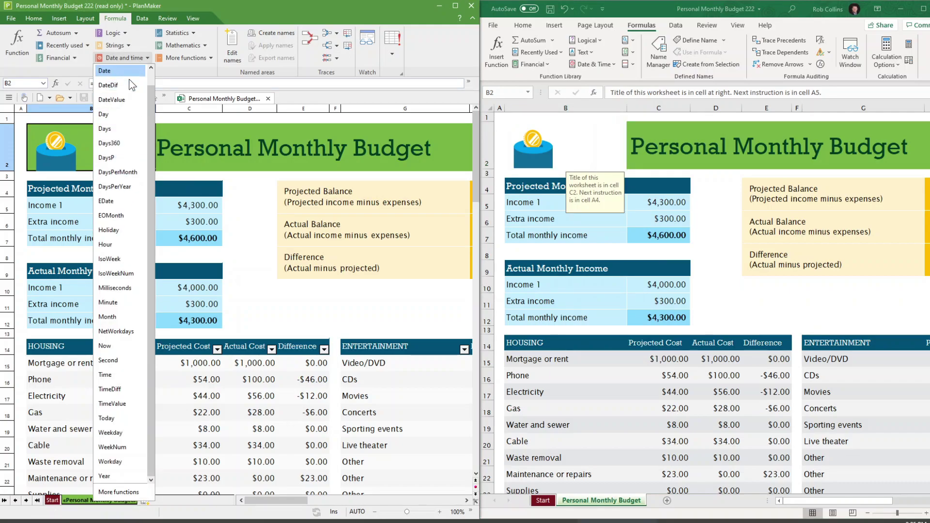
{"action": "scroll", "coordinate": [129, 79], "scroll_direction": "up", "scroll_amount": 1}
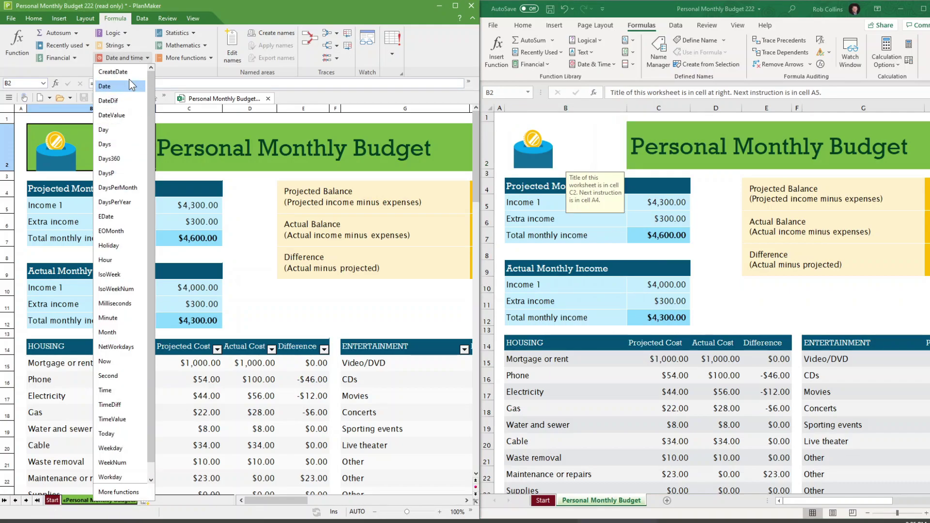
{"action": "left_click", "coordinate": [129, 55]}
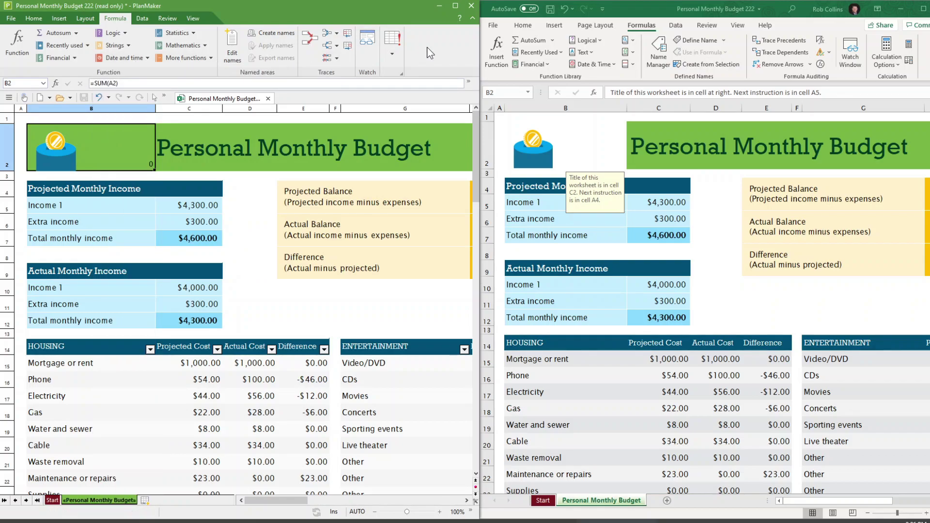
{"action": "left_click", "coordinate": [59, 20]}
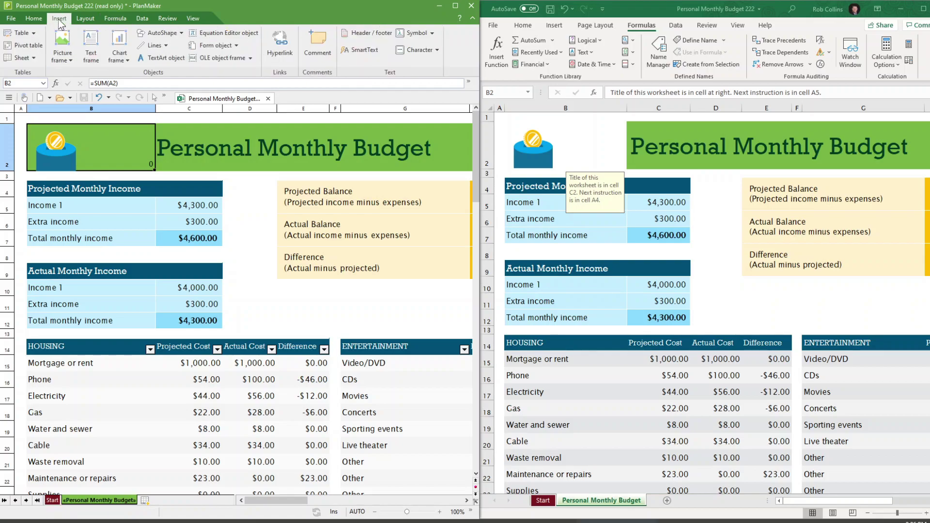
Check Excel's Tables and Illustrations insert options, then switch both programs to their next tab.
{"action": "left_click", "coordinate": [561, 31]}
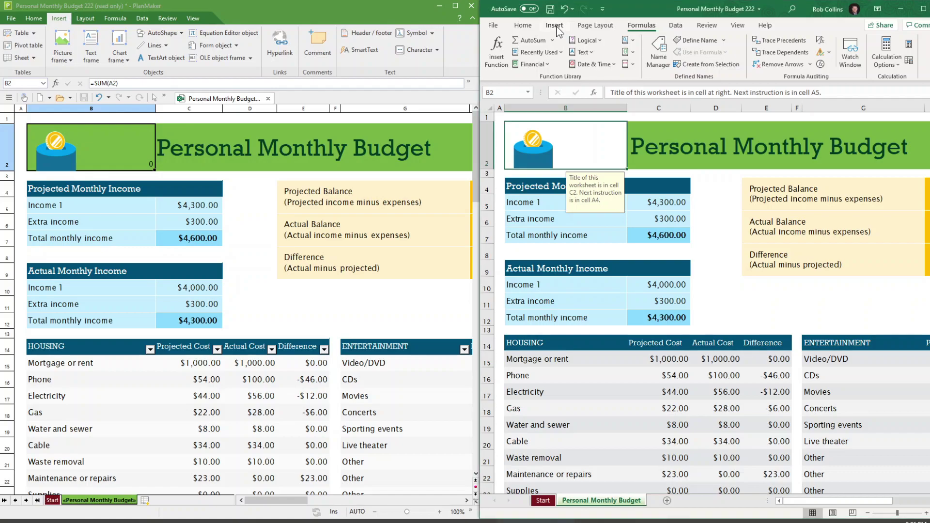
{"action": "left_click", "coordinate": [559, 31]}
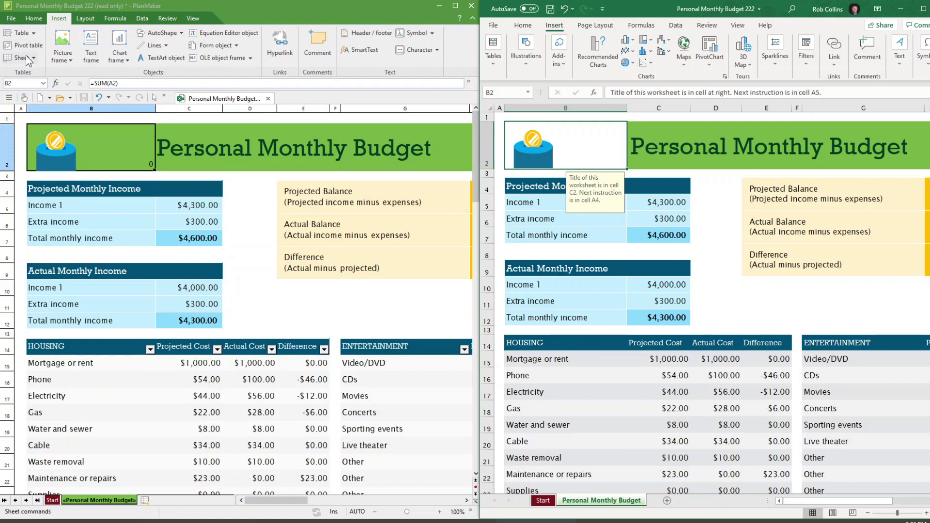
{"action": "left_click", "coordinate": [492, 54]}
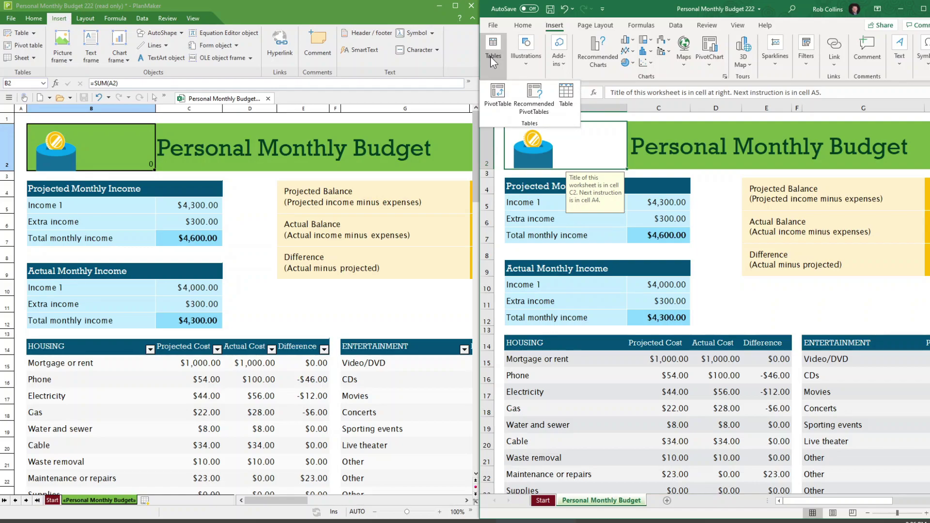
{"action": "left_click", "coordinate": [531, 57]}
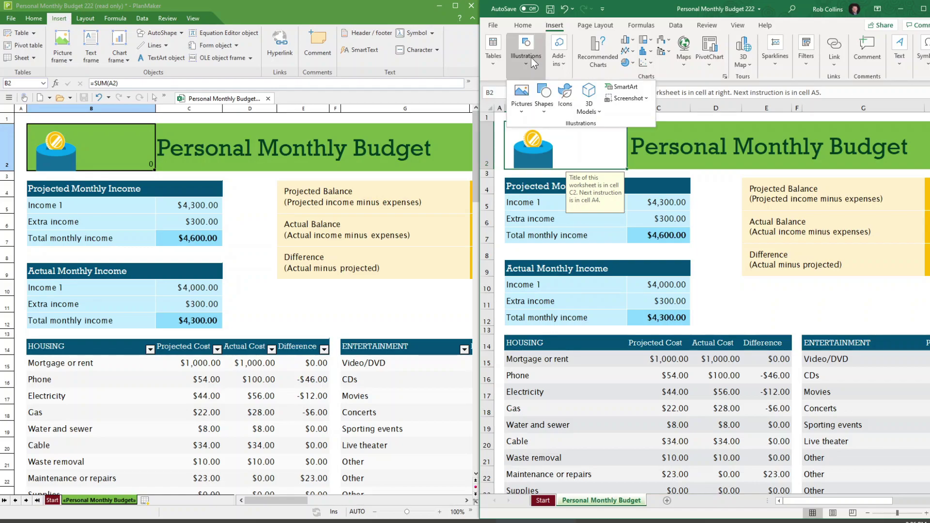
{"action": "left_click", "coordinate": [531, 57]}
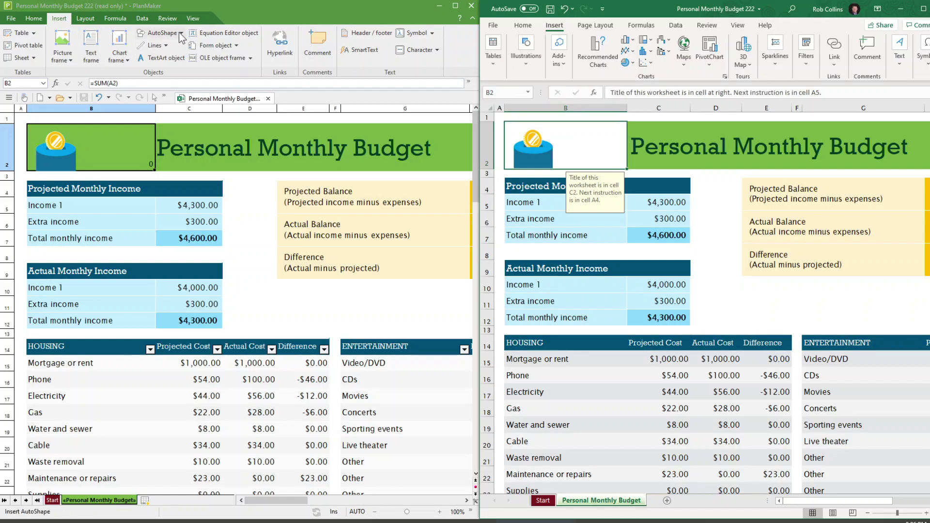
{"action": "left_click", "coordinate": [142, 18]}
{"action": "left_click", "coordinate": [675, 25]}
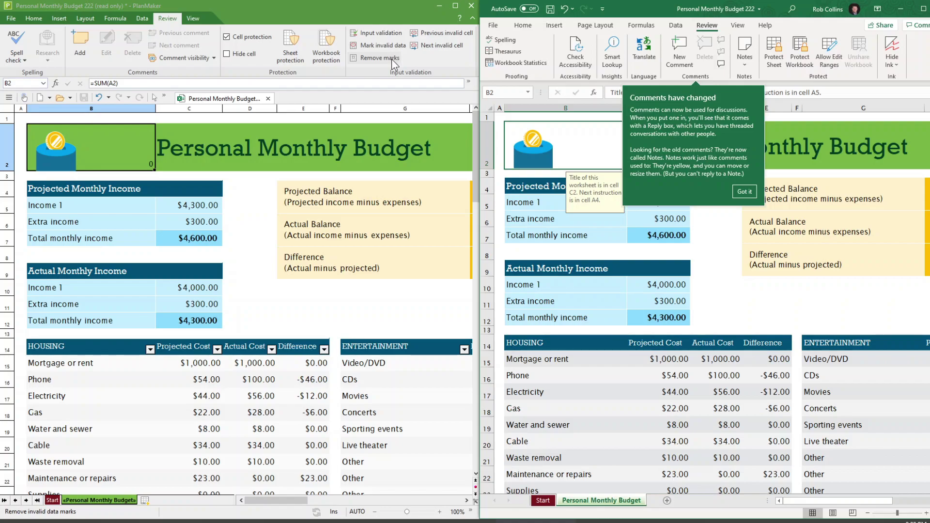
Switch PlanMaker to its File commands.
{"action": "left_click", "coordinate": [470, 7]}
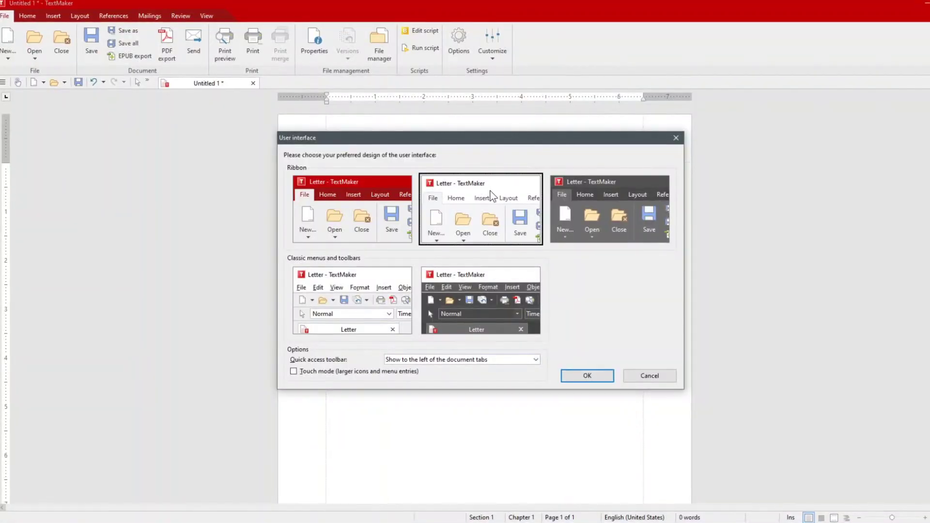
Apply the dark ribbon interface design, restarting without saving Untitled 1.
{"action": "left_click", "coordinate": [597, 187]}
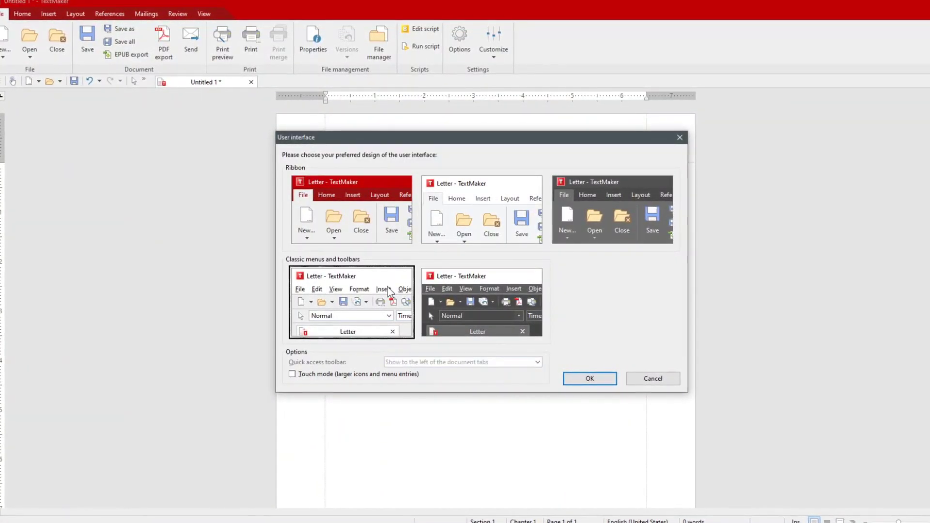
{"action": "left_click", "coordinate": [591, 380]}
{"action": "left_click", "coordinate": [456, 285]}
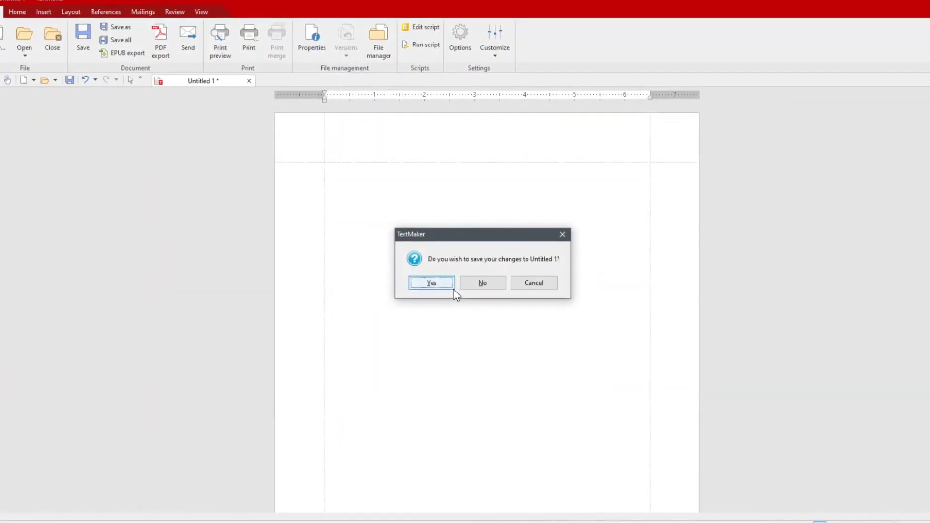
{"action": "left_click", "coordinate": [442, 285]}
{"action": "left_click", "coordinate": [441, 274]}
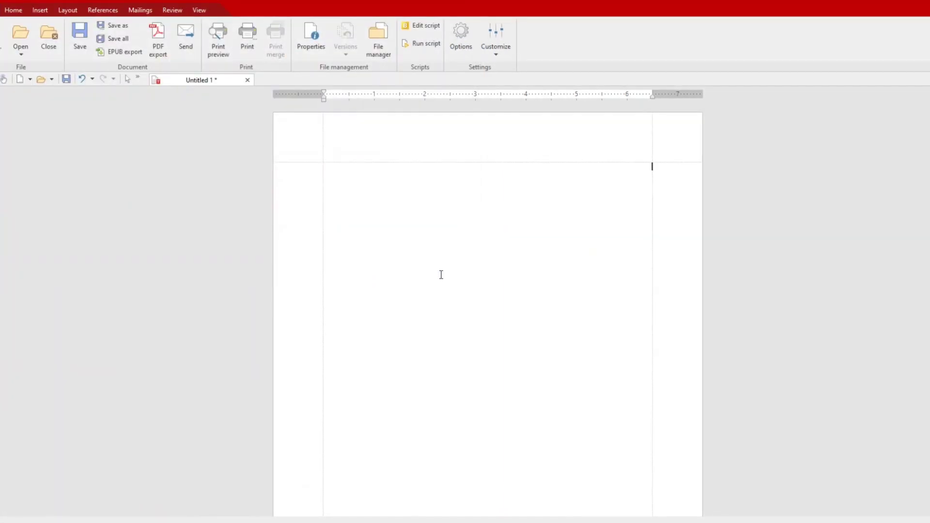
{"action": "left_click", "coordinate": [495, 43]}
{"action": "left_click", "coordinate": [506, 157]}
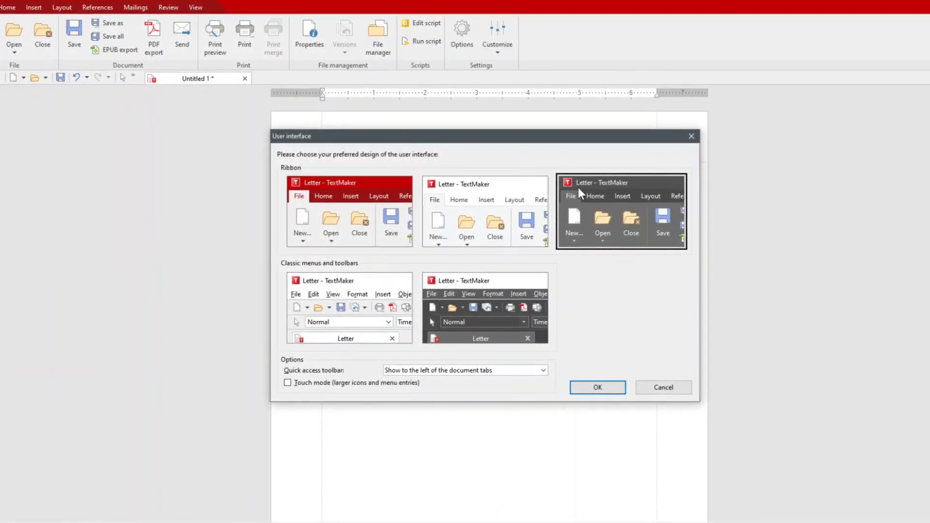
{"action": "left_click", "coordinate": [596, 388]}
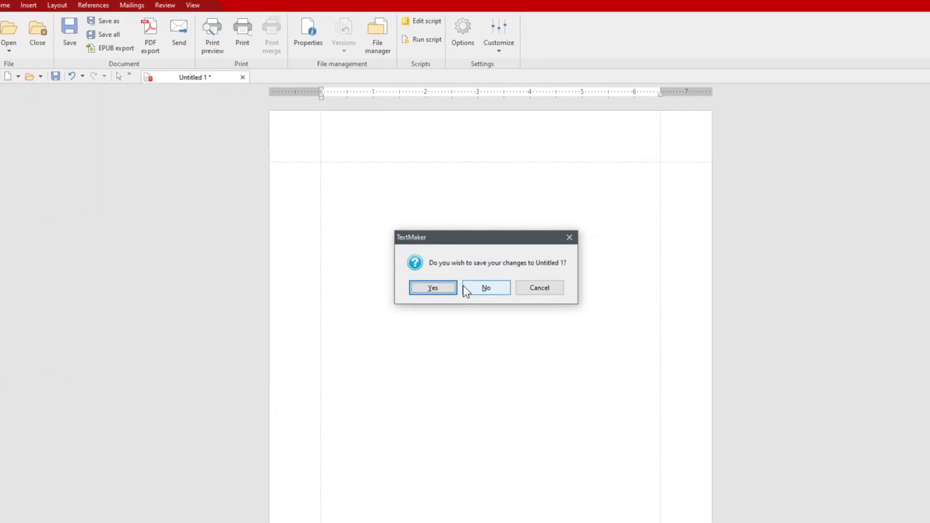
{"action": "left_click", "coordinate": [482, 287]}
{"action": "left_click", "coordinate": [443, 320]}
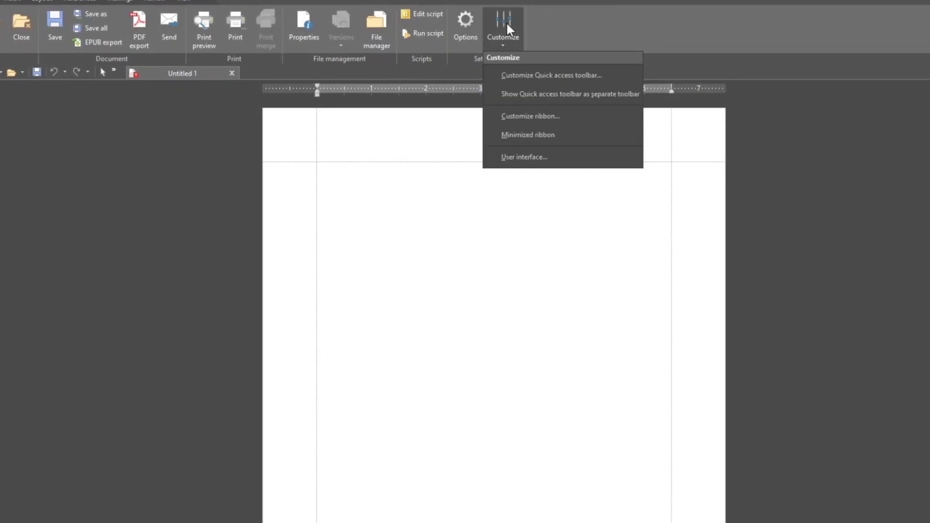
Choose the light classic menus and toolbars design and restart TextMaker to apply it.
{"action": "left_click", "coordinate": [522, 155]}
{"action": "left_click", "coordinate": [488, 285]}
{"action": "left_click", "coordinate": [365, 286]}
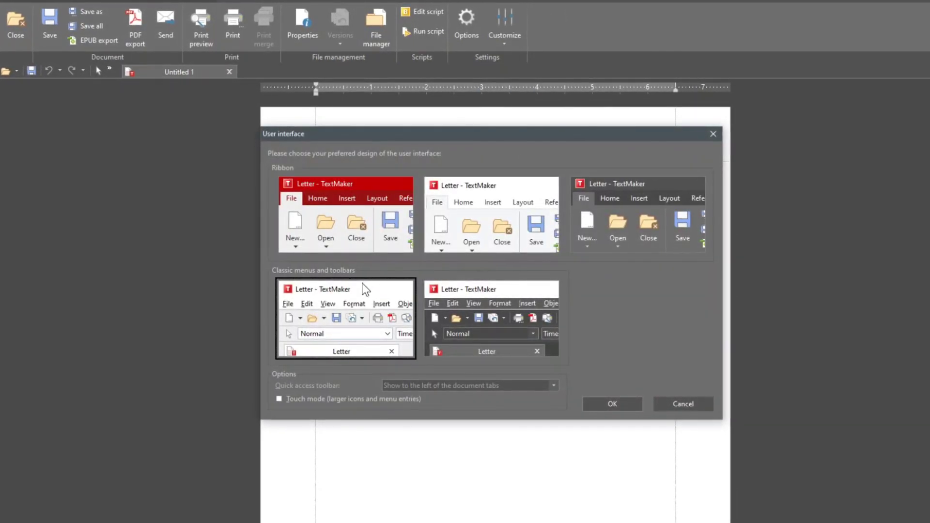
{"action": "left_click", "coordinate": [625, 406]}
{"action": "left_click", "coordinate": [464, 293]}
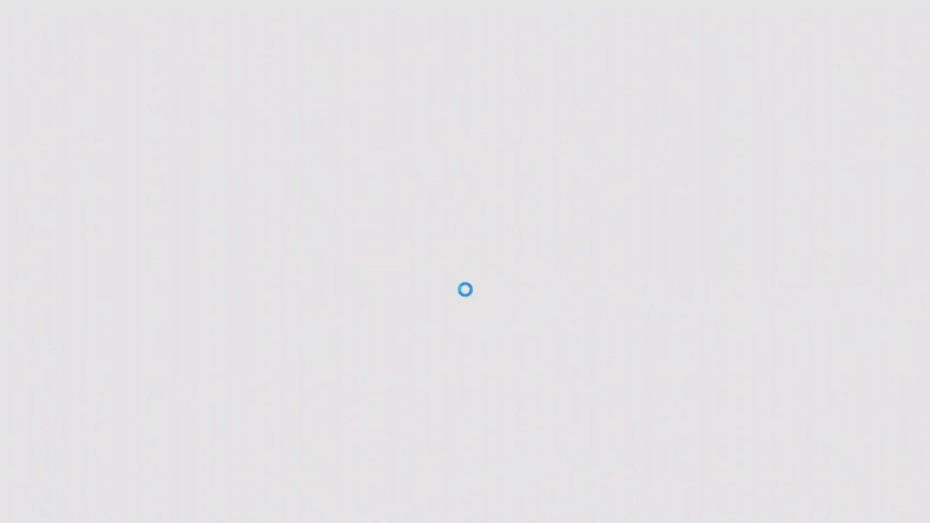
Get past the welcome screen and open Tools > Options on the Appearance settings.
{"action": "left_click", "coordinate": [468, 330]}
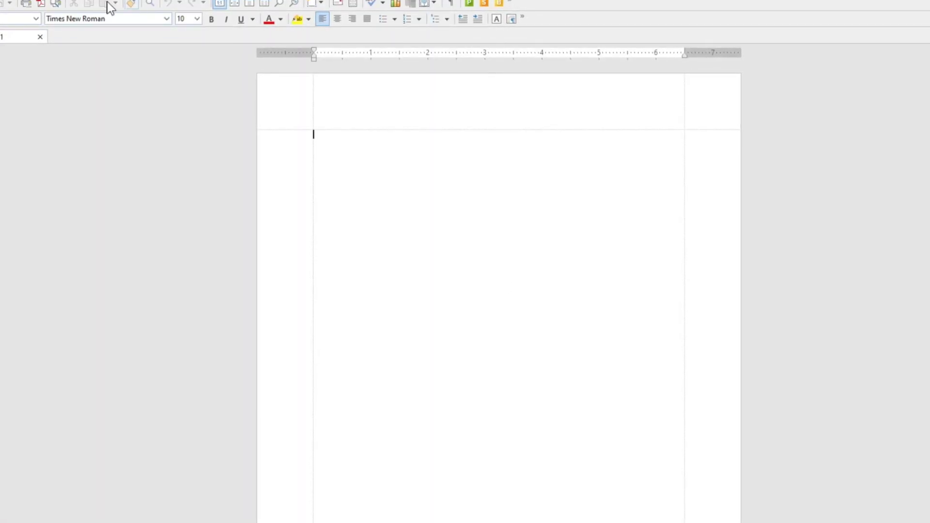
{"action": "left_click", "coordinate": [10, 0]}
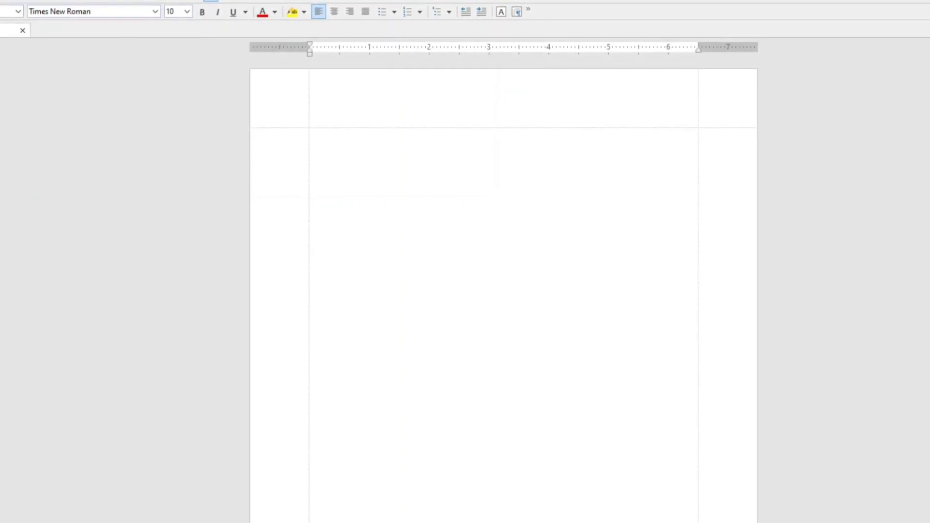
{"action": "left_click", "coordinate": [97, 0]}
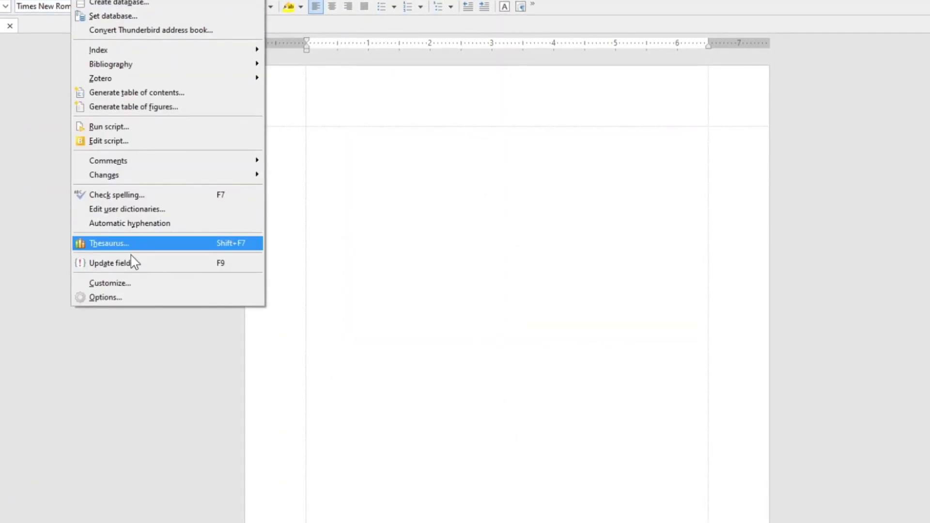
{"action": "left_click", "coordinate": [127, 297]}
{"action": "left_click", "coordinate": [459, 142]}
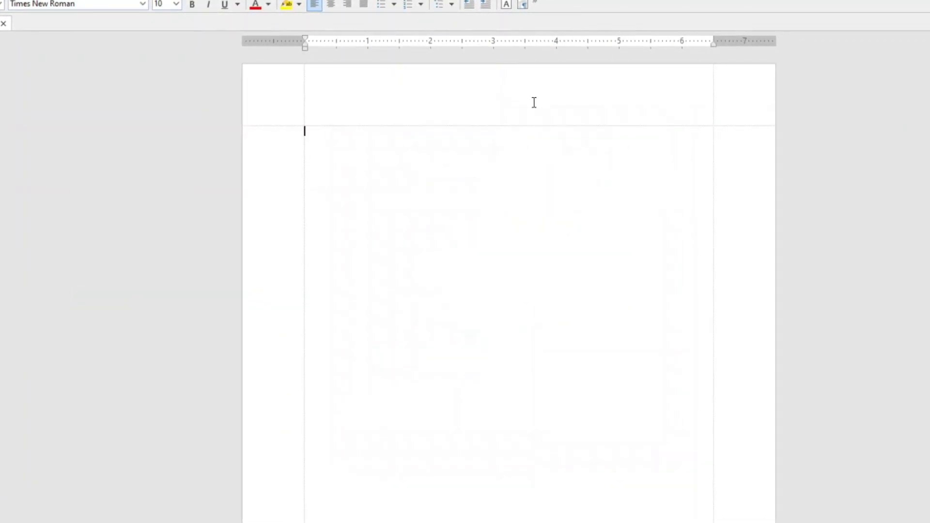
Pick the red ribbon interface design in Options and restart TextMaker to apply it.
{"action": "left_click", "coordinate": [156, 17]}
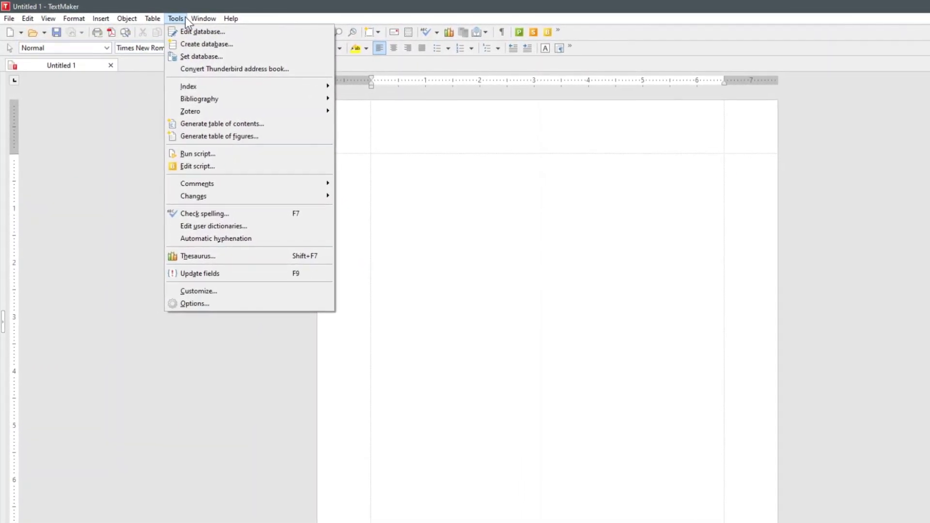
{"action": "left_click", "coordinate": [203, 314]}
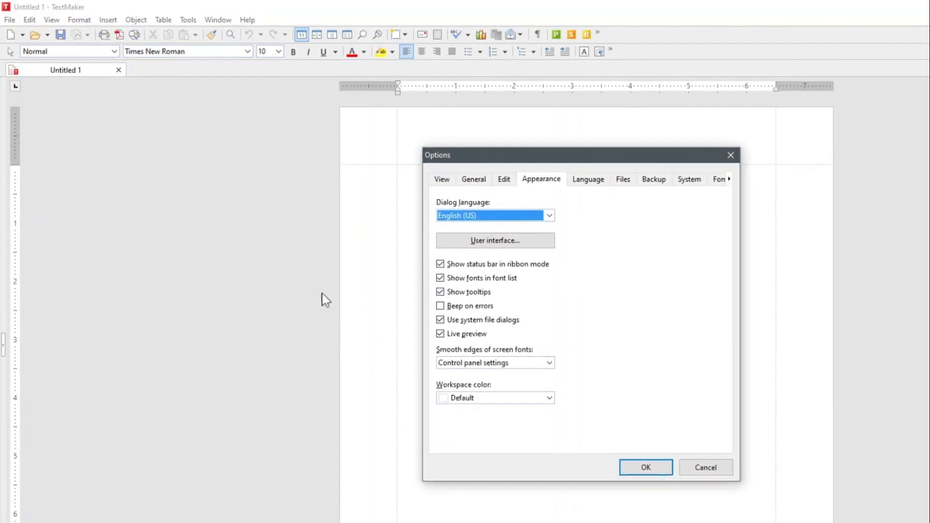
{"action": "left_click", "coordinate": [495, 231]}
{"action": "left_click", "coordinate": [539, 252]}
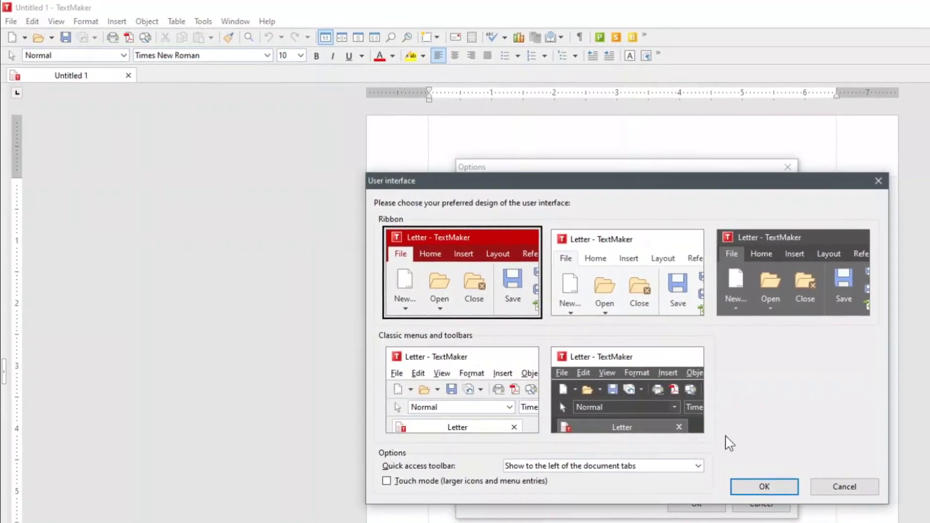
{"action": "left_click", "coordinate": [733, 465]}
{"action": "left_click", "coordinate": [670, 485]}
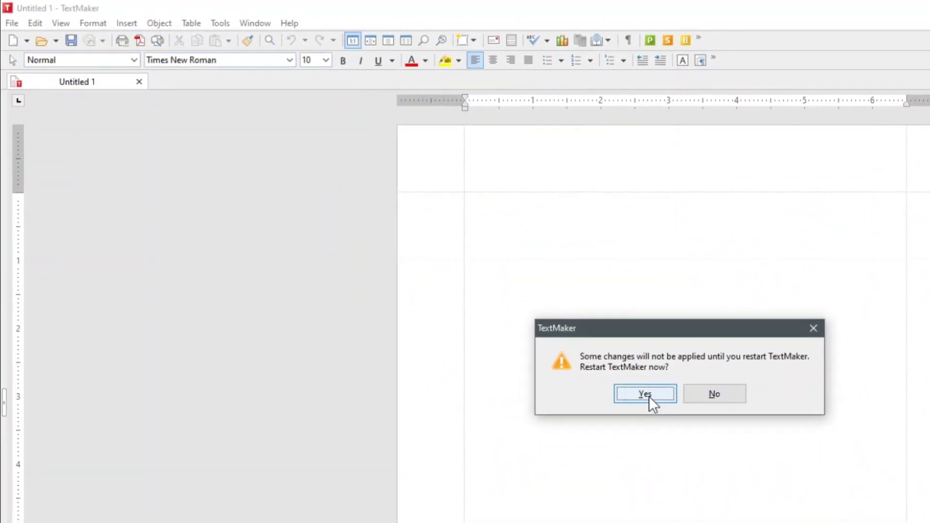
{"action": "left_click", "coordinate": [622, 379]}
{"action": "left_click", "coordinate": [668, 453]}
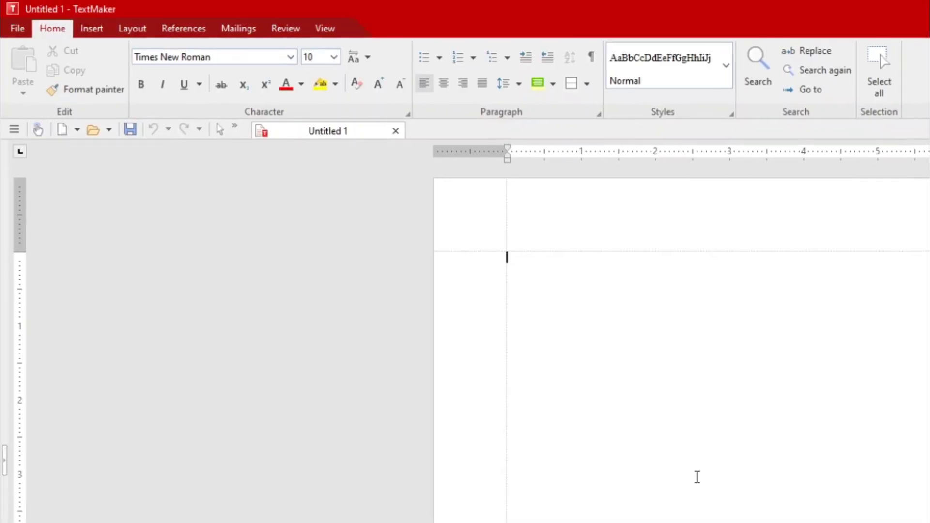
Look through the Layout and References ribbon commands, then return to Home.
{"action": "left_click", "coordinate": [139, 30]}
{"action": "left_click", "coordinate": [194, 31]}
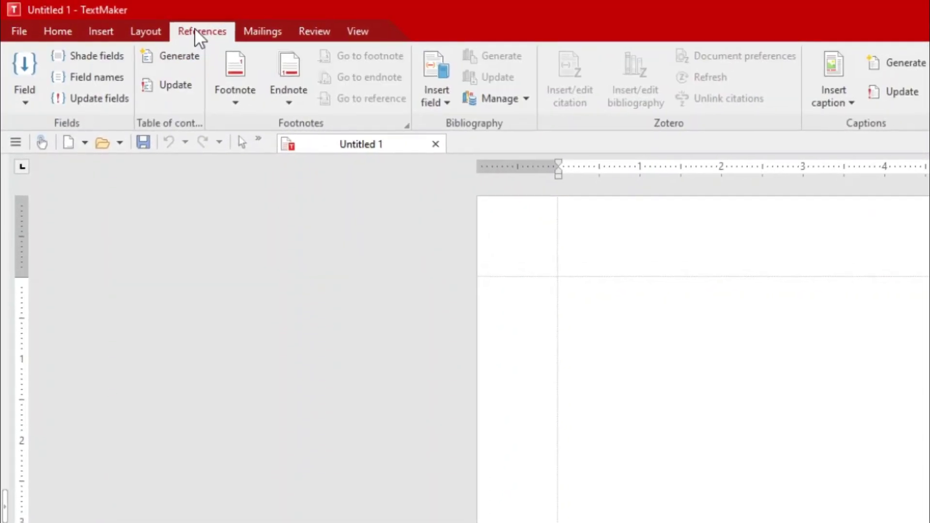
{"action": "left_click", "coordinate": [69, 31]}
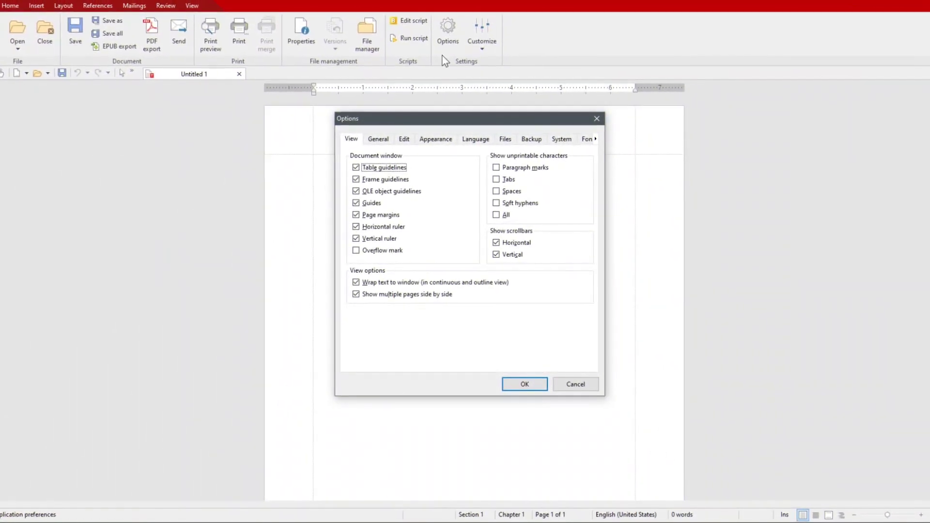
Review the General, Edit, Appearance and Language option pages, including the default language list.
{"action": "left_click", "coordinate": [378, 140]}
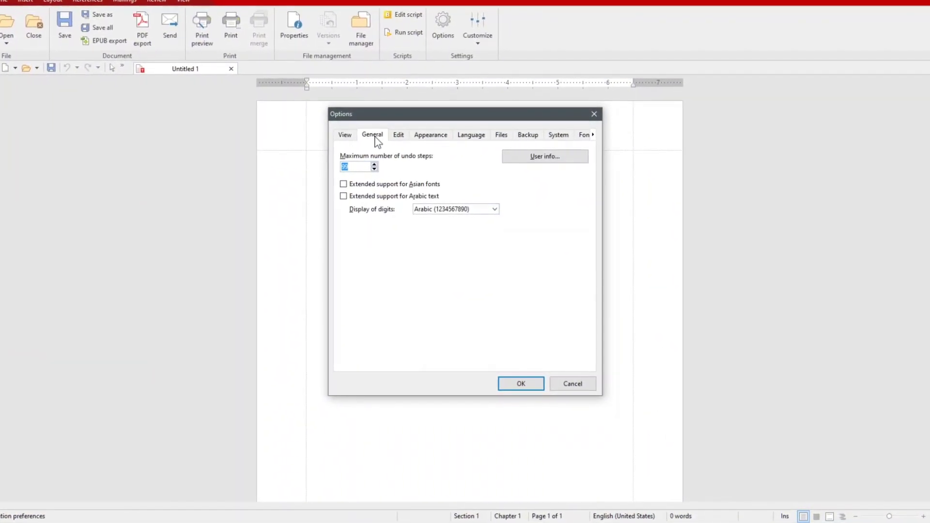
{"action": "left_click", "coordinate": [405, 140]}
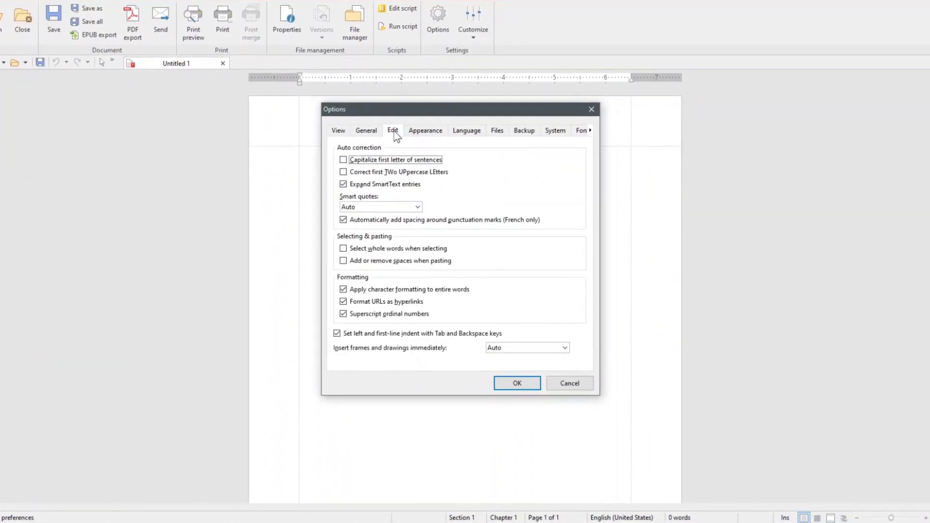
{"action": "left_click", "coordinate": [424, 131]}
{"action": "left_click", "coordinate": [457, 121]}
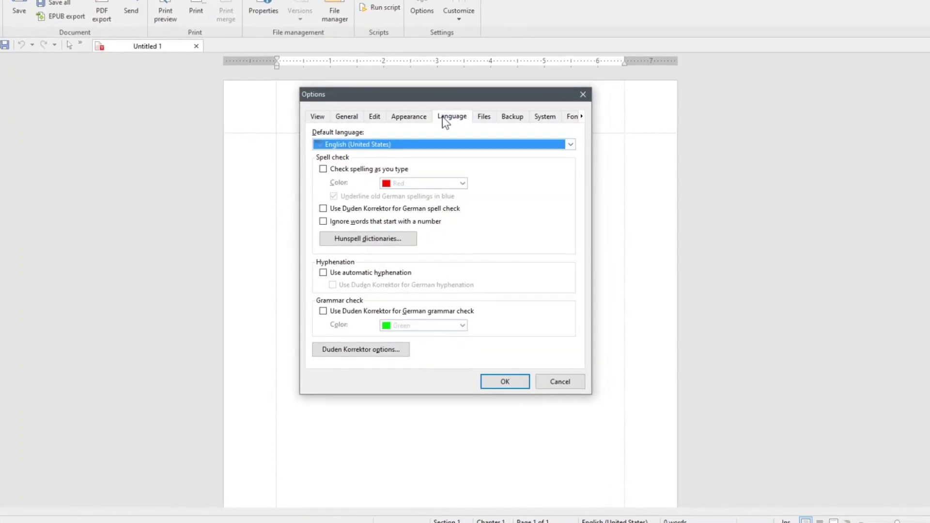
{"action": "left_click", "coordinate": [447, 139]}
{"action": "left_click_drag", "start_coordinate": [575, 163], "coordinate": [562, 141]}
Review the Files, Backup, System and Fonts pages, toggling show all fonts, then close Options.
{"action": "left_click", "coordinate": [469, 101]}
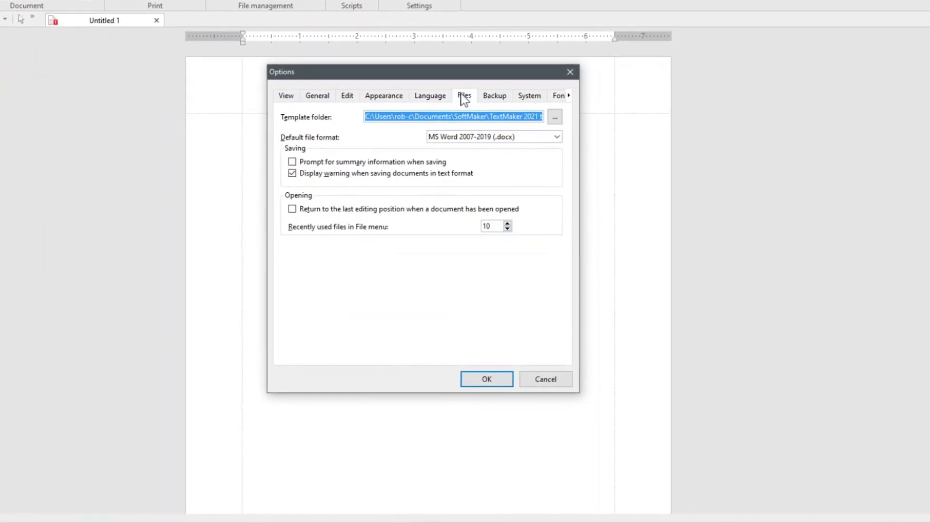
{"action": "left_click", "coordinate": [499, 101]}
{"action": "left_click", "coordinate": [525, 90]}
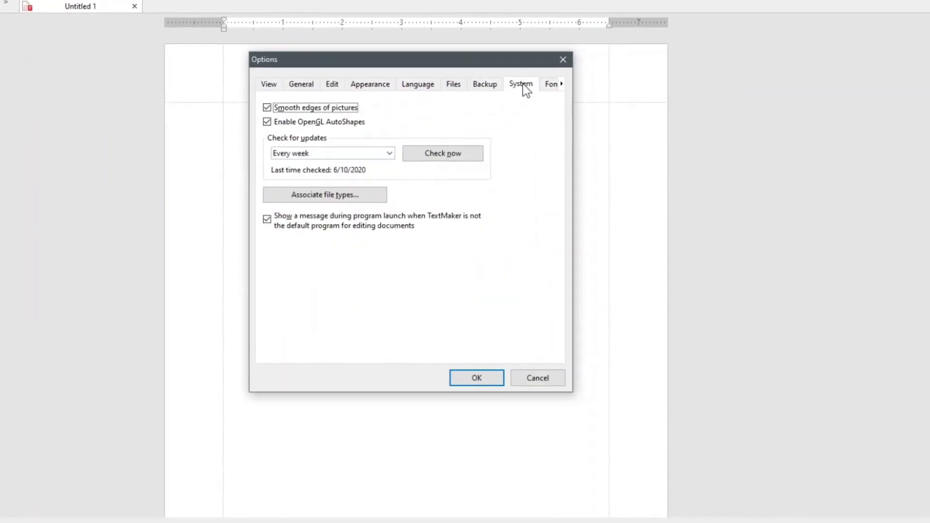
{"action": "left_click", "coordinate": [555, 91]}
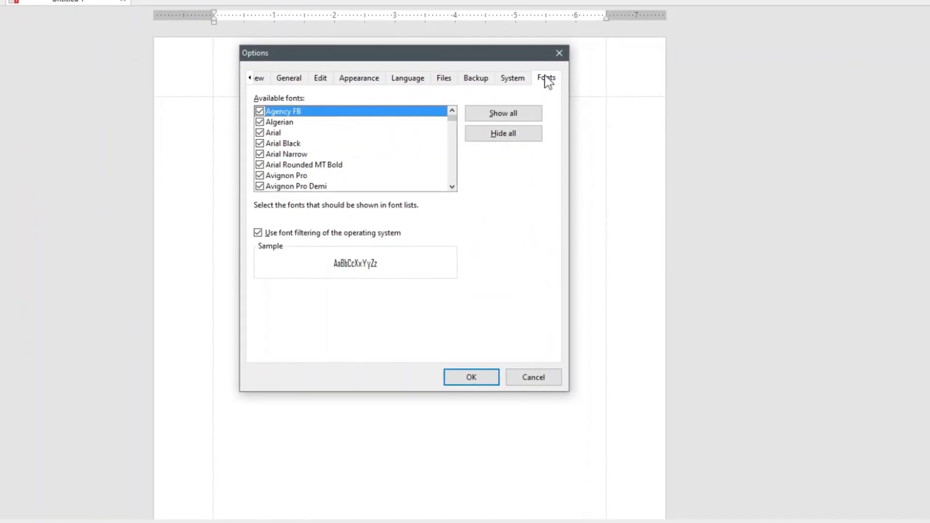
{"action": "left_click", "coordinate": [492, 116]}
{"action": "left_click_drag", "start_coordinate": [442, 114], "coordinate": [392, 136]}
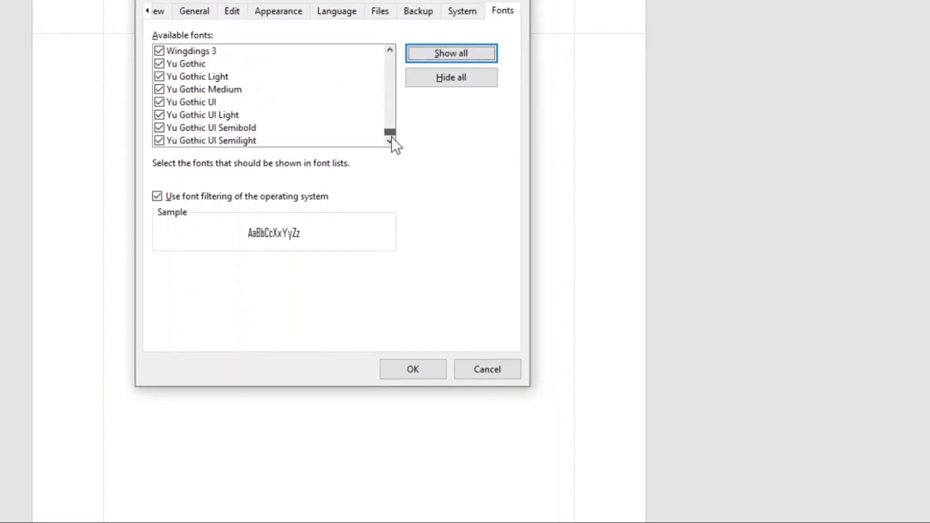
{"action": "left_click", "coordinate": [420, 370]}
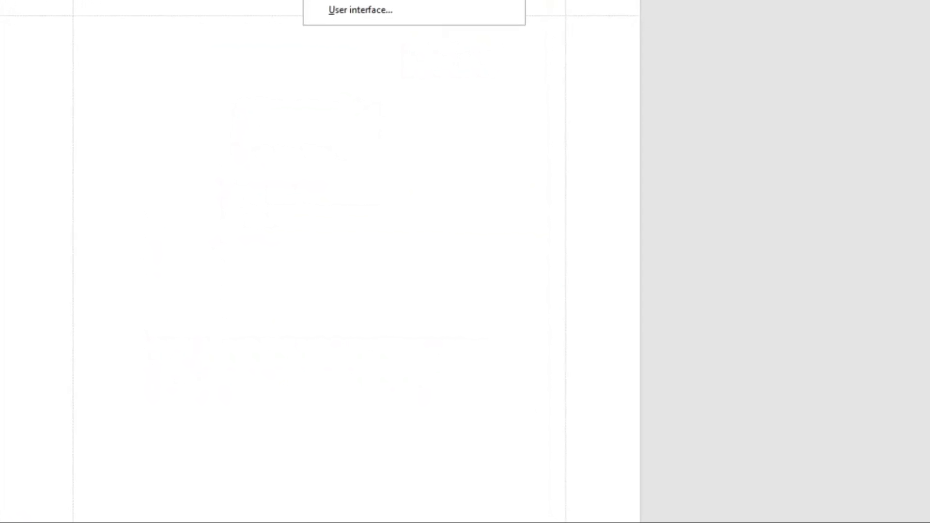
Close the Customize user interface dialog and bring up the Save As dialog for Untitled 1.
{"action": "left_click", "coordinate": [360, 9]}
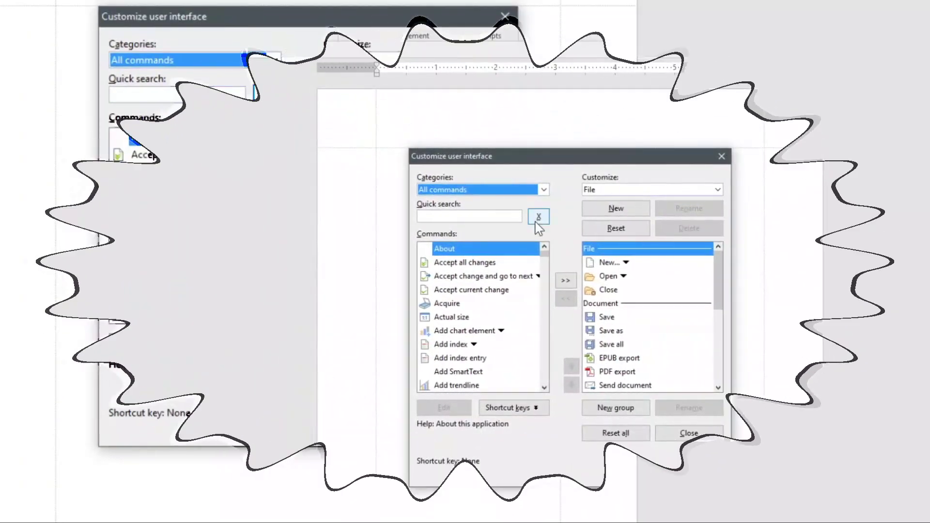
{"action": "left_click_drag", "start_coordinate": [544, 253], "coordinate": [544, 379]}
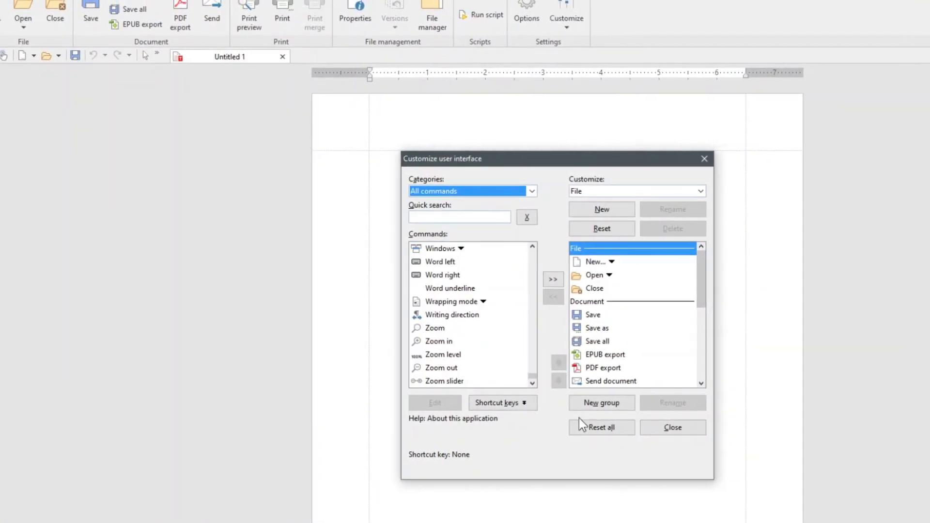
{"action": "left_click", "coordinate": [663, 427]}
{"action": "left_click", "coordinate": [121, 2]}
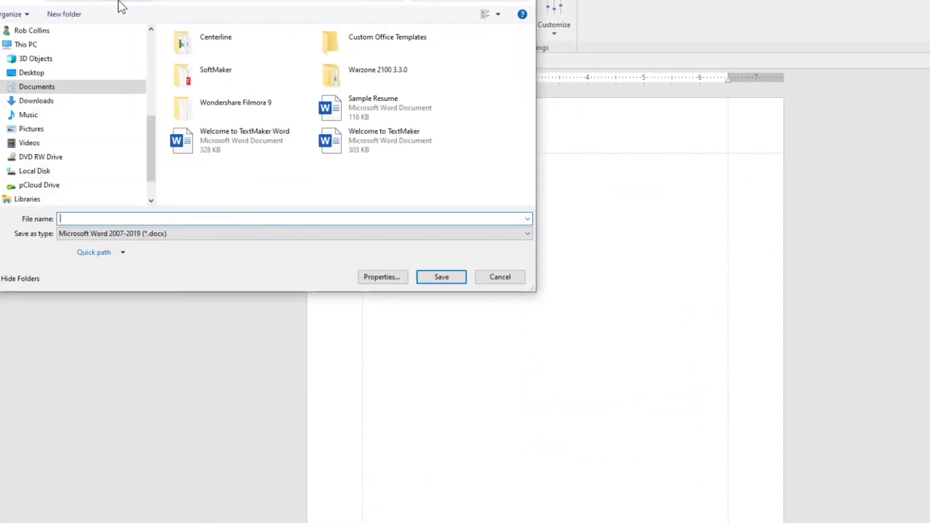
Choose OpenDocument Text (*.odt) as save type, cancel without saving, and show the Layout commands.
{"action": "left_click", "coordinate": [524, 234]}
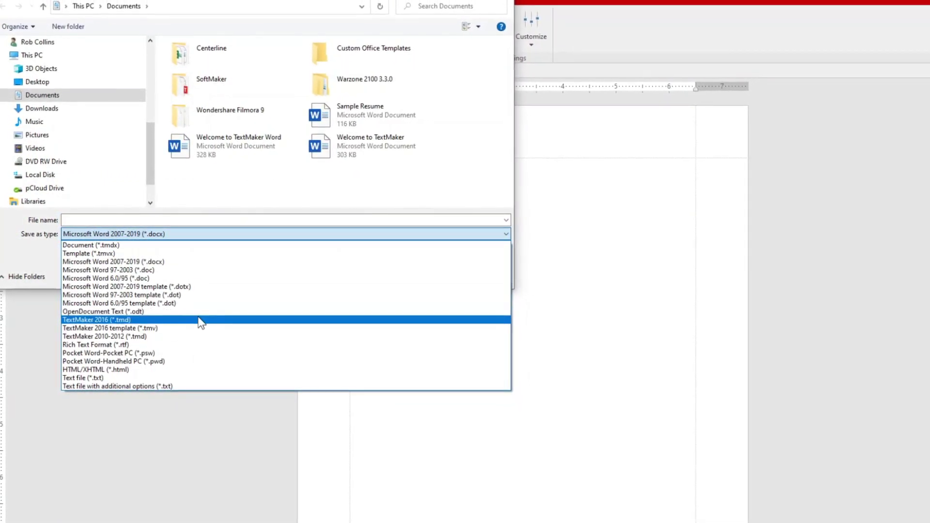
{"action": "left_click", "coordinate": [160, 310]}
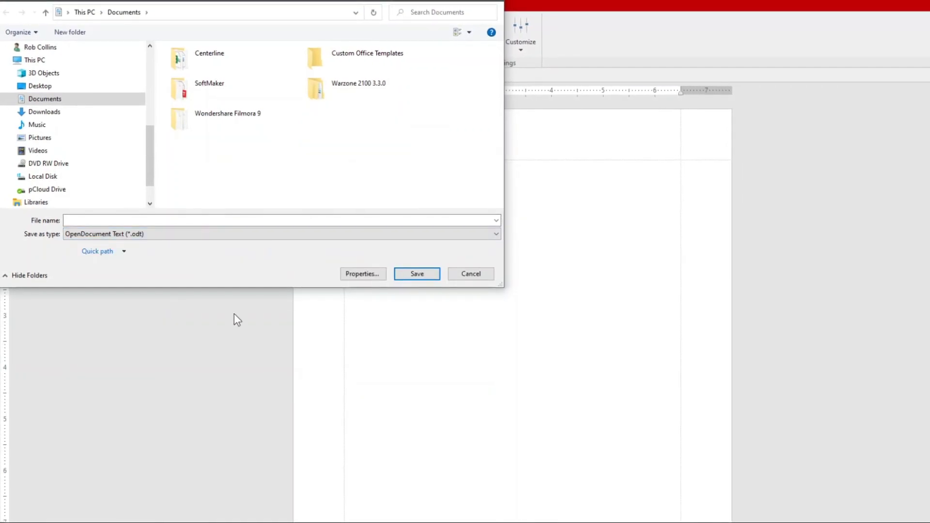
{"action": "left_click", "coordinate": [487, 275]}
{"action": "left_click", "coordinate": [84, 9]}
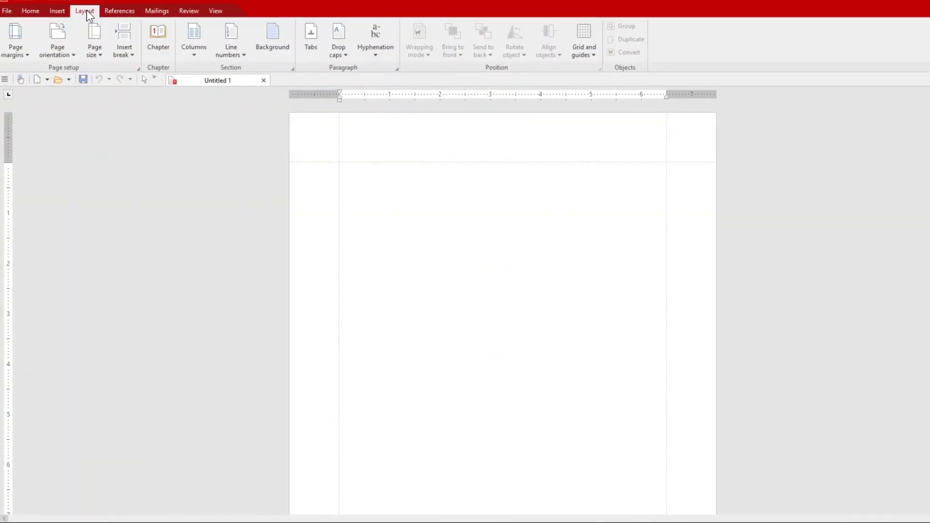
Insert the ISO 1 blue machine picture from Pictures, leaving it without a picture frame style.
{"action": "left_click", "coordinate": [119, 9]}
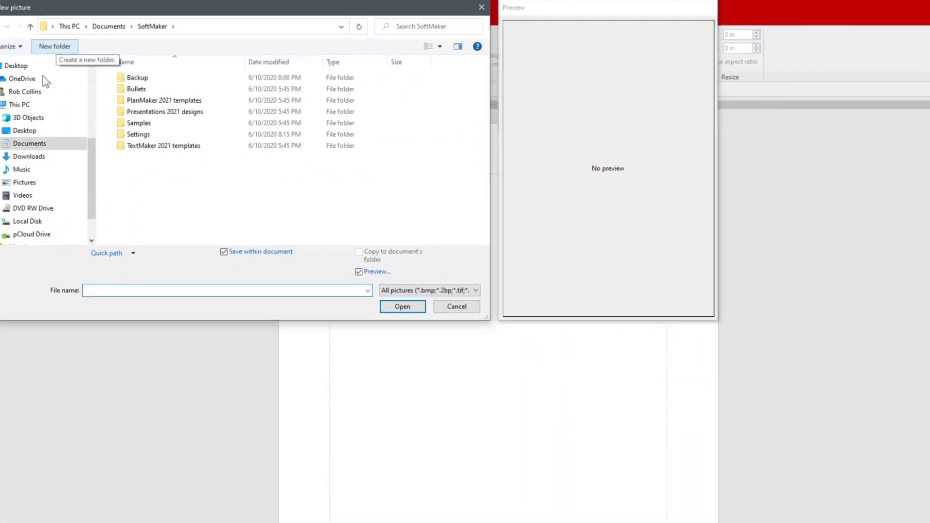
{"action": "left_click", "coordinate": [41, 173]}
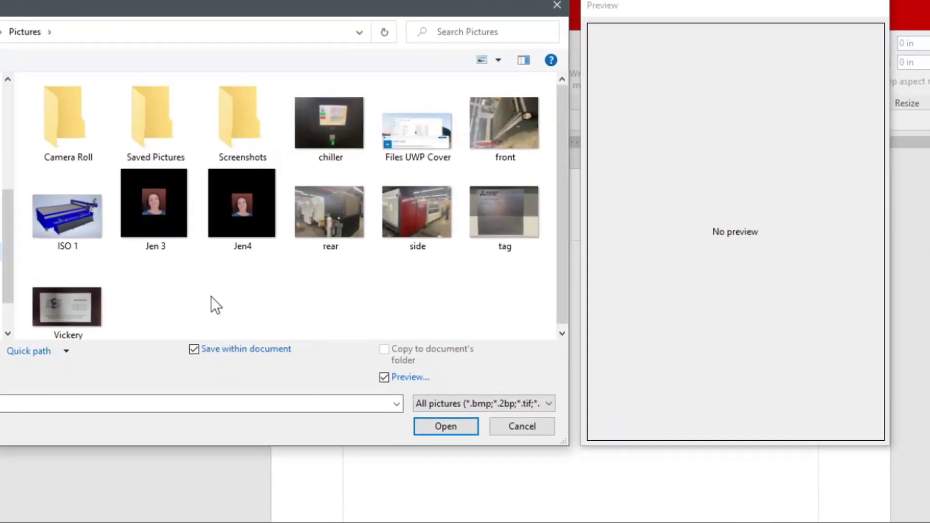
{"action": "double_click", "coordinate": [67, 215]}
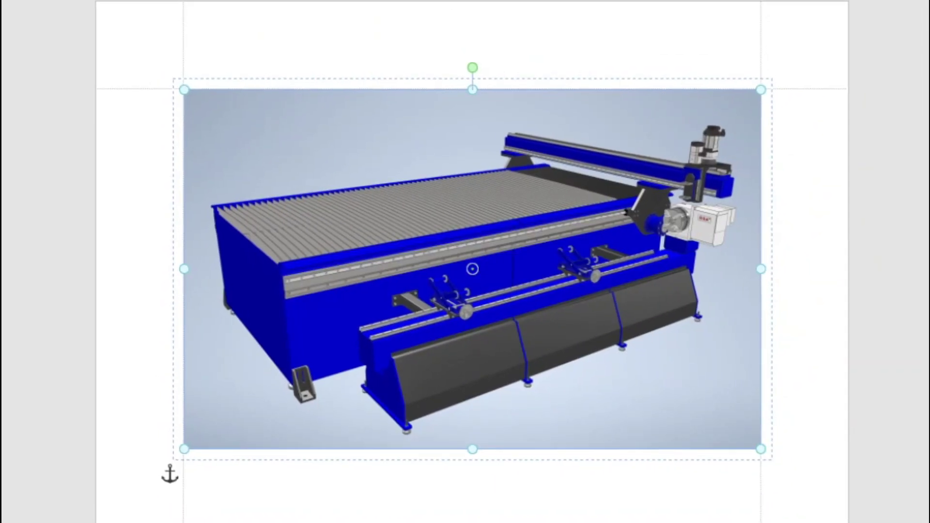
{"action": "left_click", "coordinate": [214, 5]}
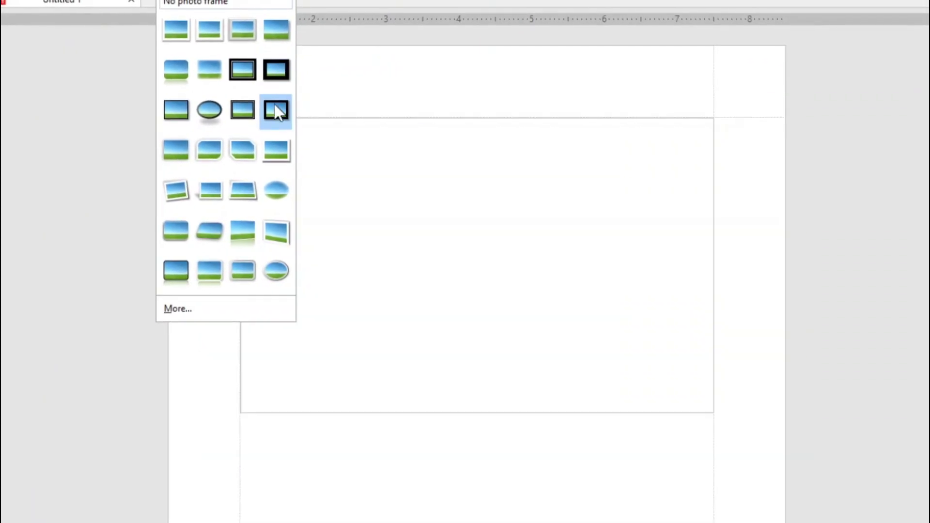
{"action": "left_click", "coordinate": [380, 71]}
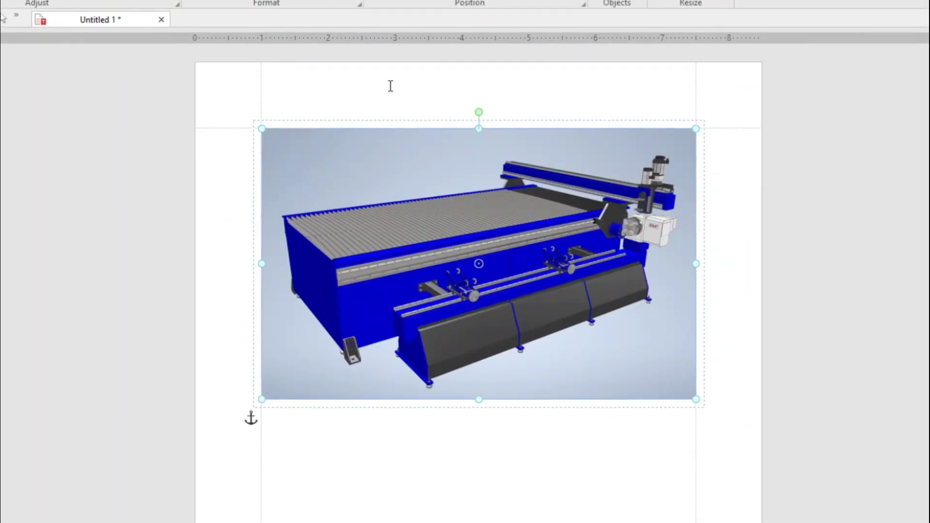
{"action": "left_click", "coordinate": [54, 1]}
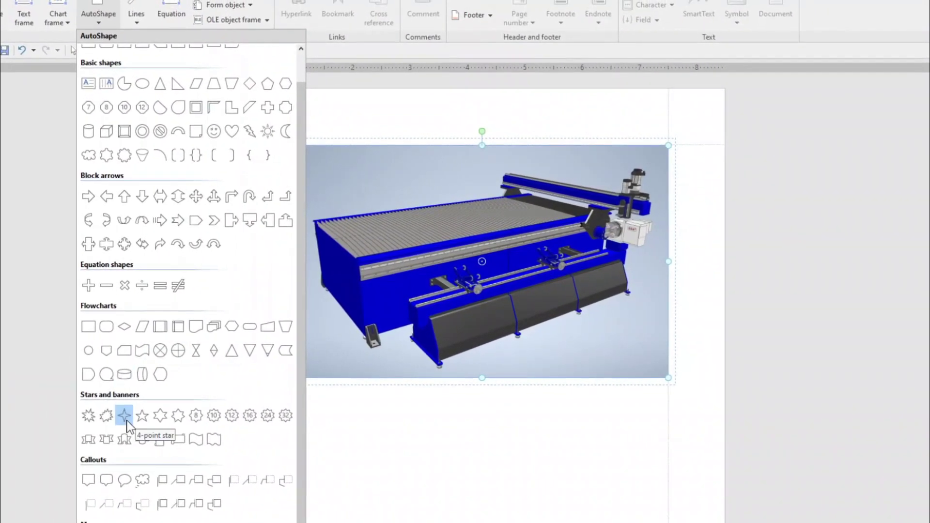
Draw a triangle AutoShape below the machine picture and widen it to the right.
{"action": "left_click", "coordinate": [175, 91]}
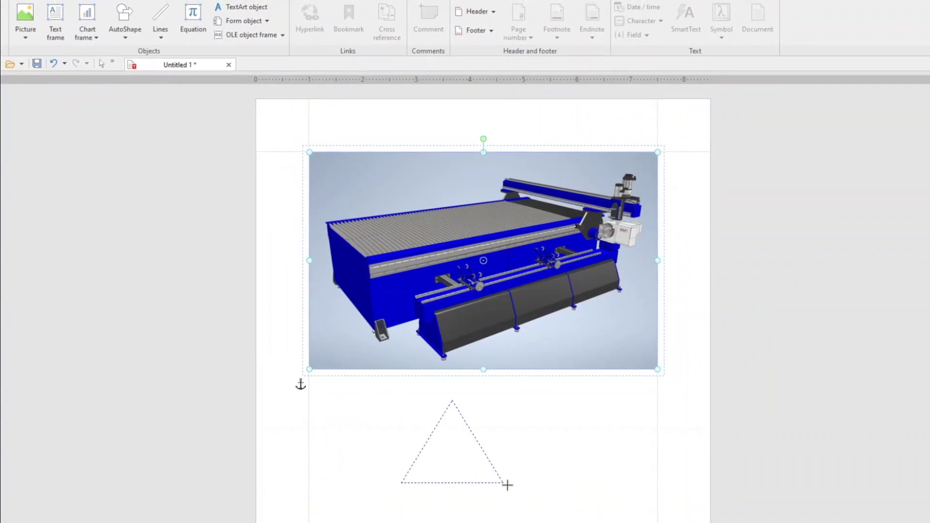
{"action": "scroll", "coordinate": [691, 381], "scroll_direction": "down", "scroll_amount": 3}
{"action": "left_click", "coordinate": [490, 399]}
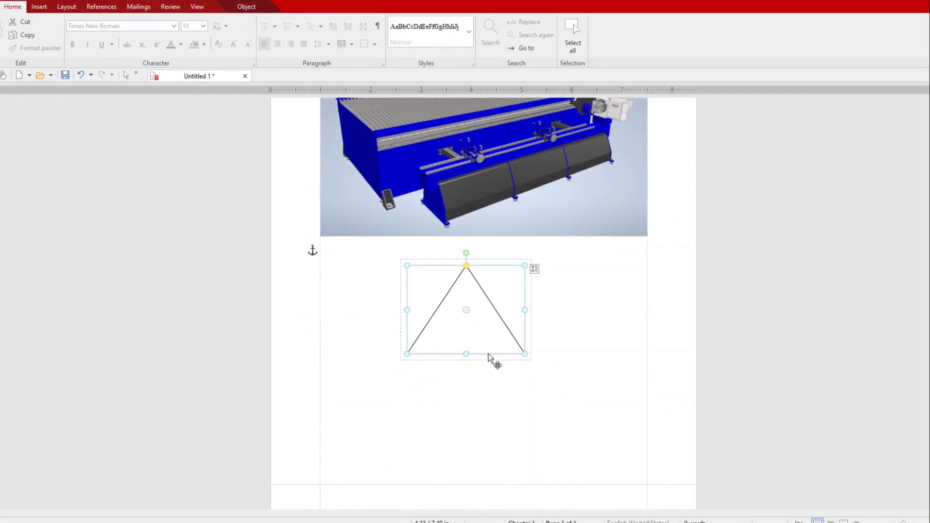
{"action": "left_click_drag", "start_coordinate": [524, 310], "coordinate": [556, 309]}
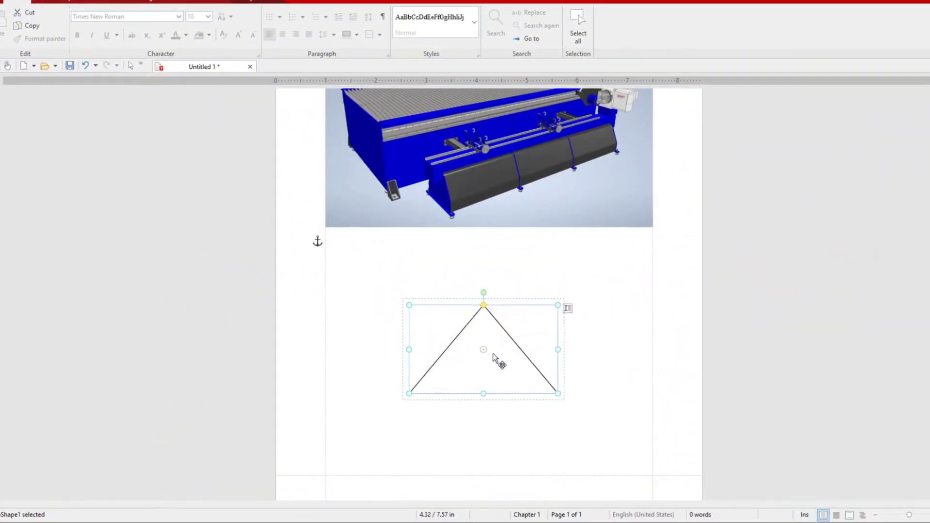
Edit the triangle's points into a long, slanted obtuse shape, then return to object mode.
{"action": "right_click", "coordinate": [506, 313]}
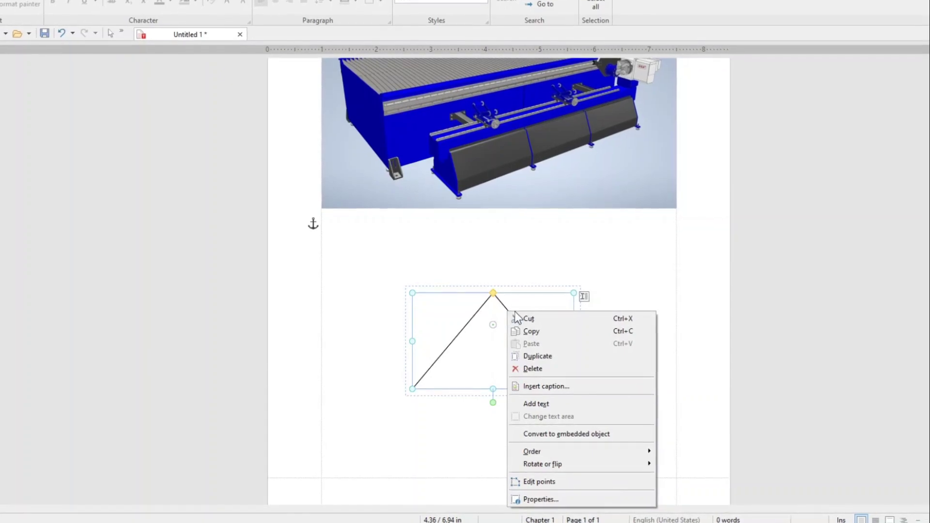
{"action": "left_click", "coordinate": [515, 300]}
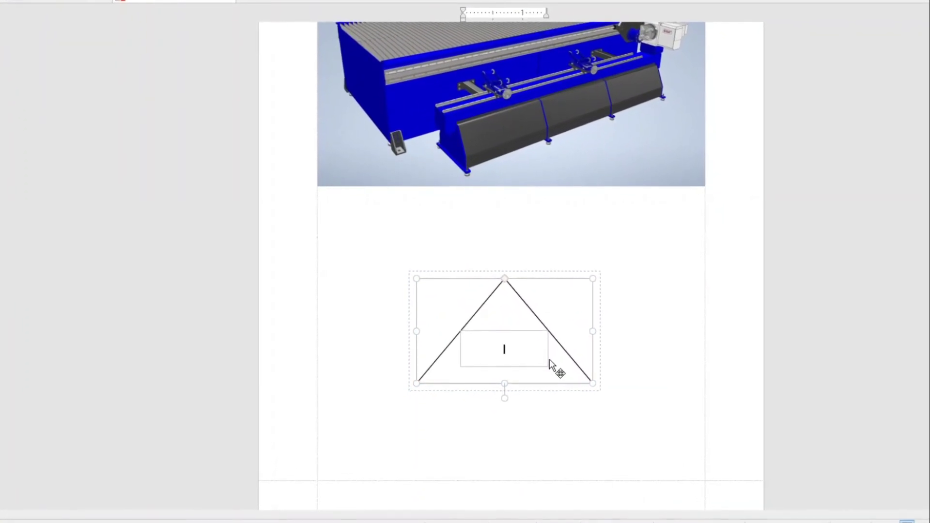
{"action": "right_click", "coordinate": [549, 359]}
{"action": "left_click", "coordinate": [580, 334]}
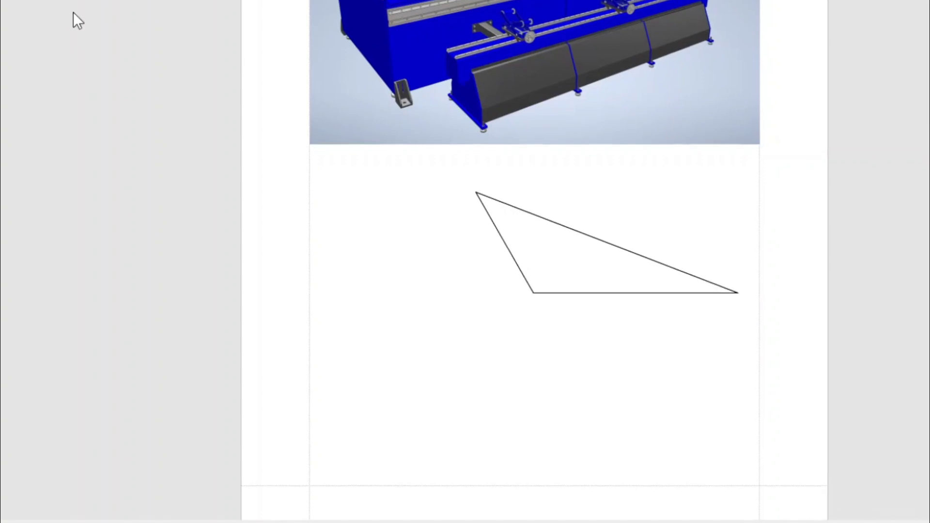
{"action": "right_click", "coordinate": [559, 220]}
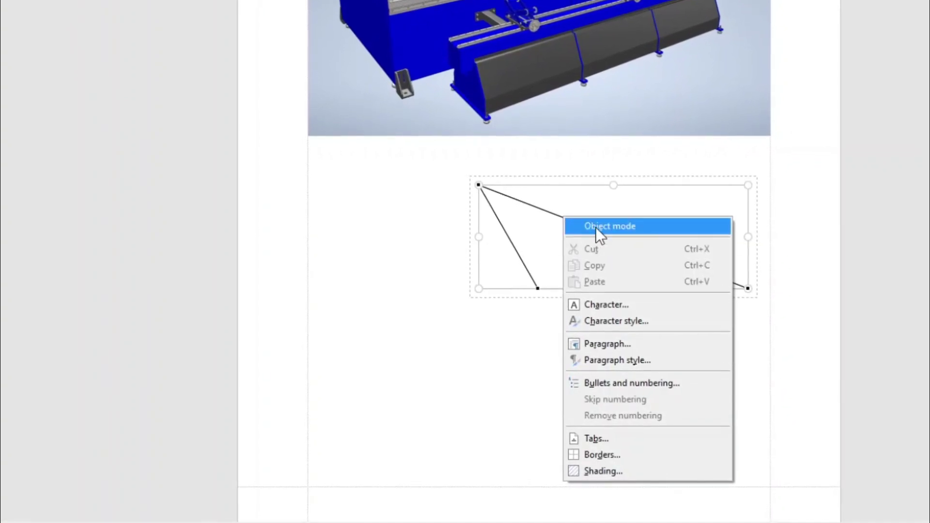
{"action": "left_click", "coordinate": [622, 228]}
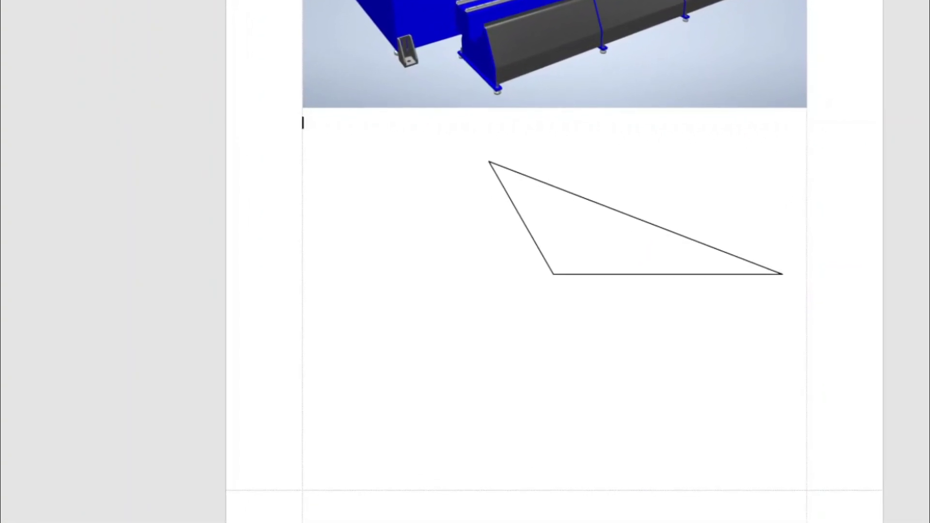
Draw a cube AutoShape below-left of the triangle, shift it left, and reshape its points.
{"action": "left_click_drag", "start_coordinate": [373, 267], "coordinate": [523, 429]}
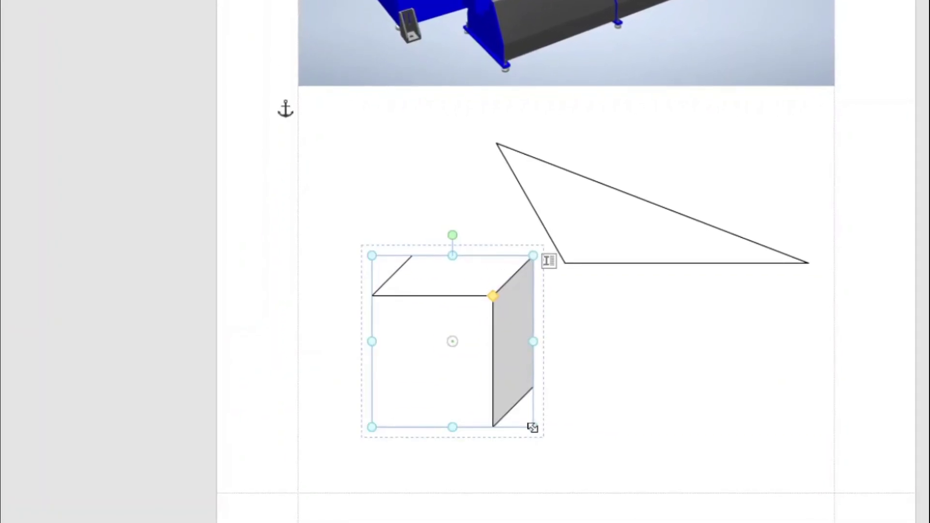
{"action": "left_click_drag", "start_coordinate": [484, 261], "coordinate": [441, 263]}
{"action": "right_click", "coordinate": [490, 303]}
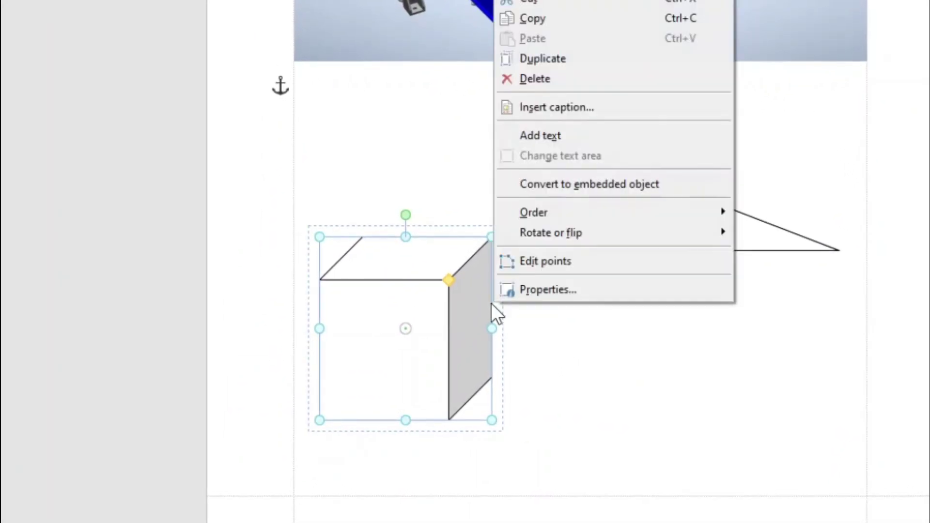
{"action": "left_click", "coordinate": [536, 247]}
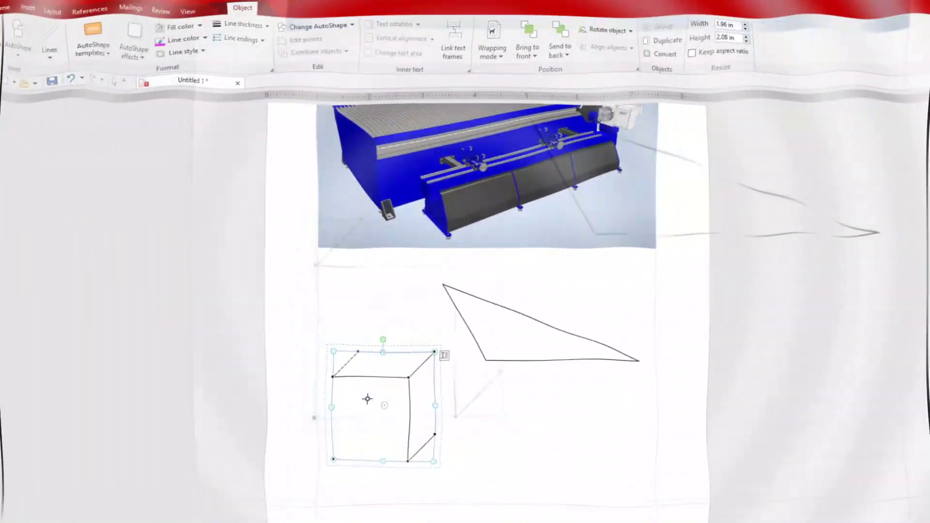
{"action": "left_click", "coordinate": [357, 414]}
{"action": "left_click", "coordinate": [504, 441]}
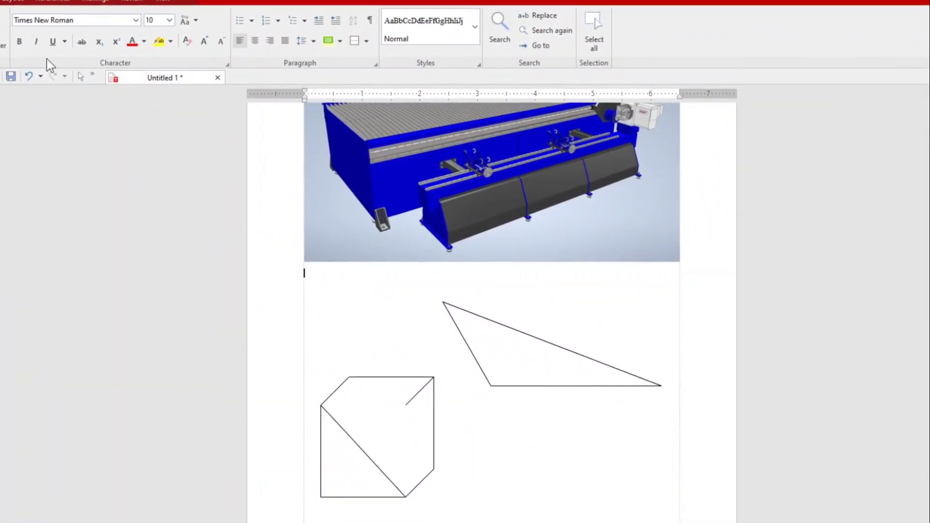
Browse the Layout, References, Mailings and Review tabs, then start a spell check with F7.
{"action": "left_click", "coordinate": [33, 4]}
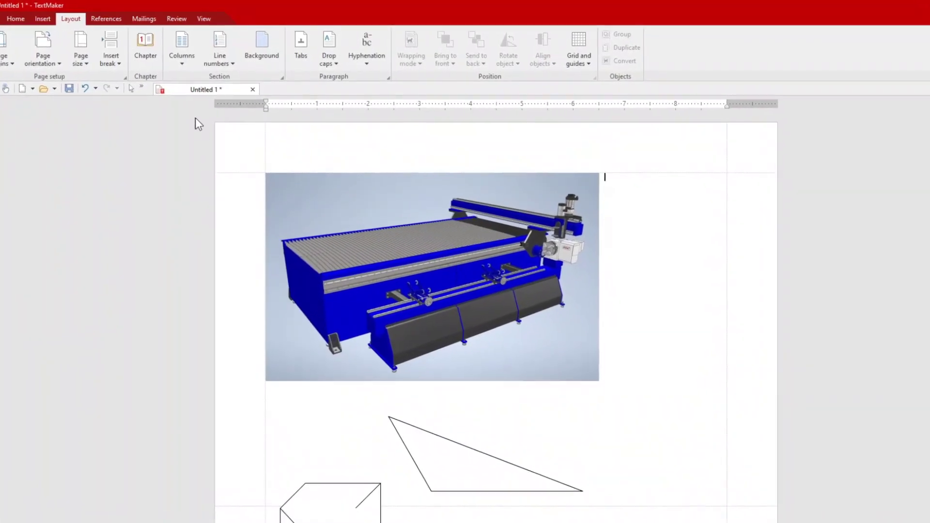
{"action": "left_click", "coordinate": [93, 19]}
{"action": "left_click", "coordinate": [134, 19]}
{"action": "left_click", "coordinate": [168, 19]}
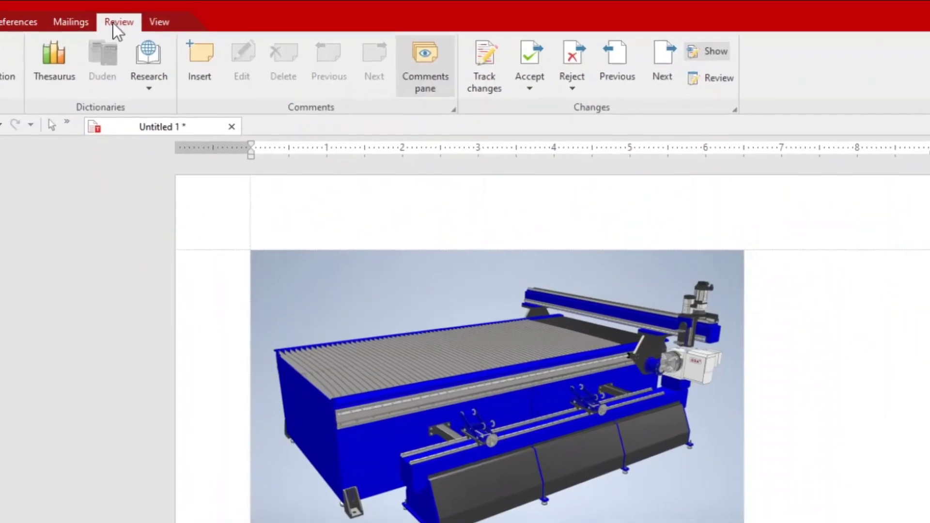
{"action": "key", "text": "F7"}
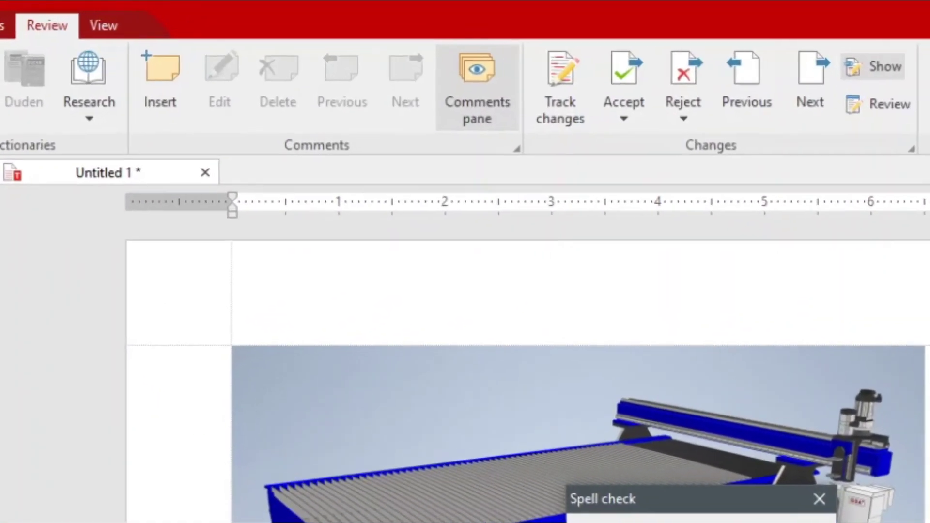